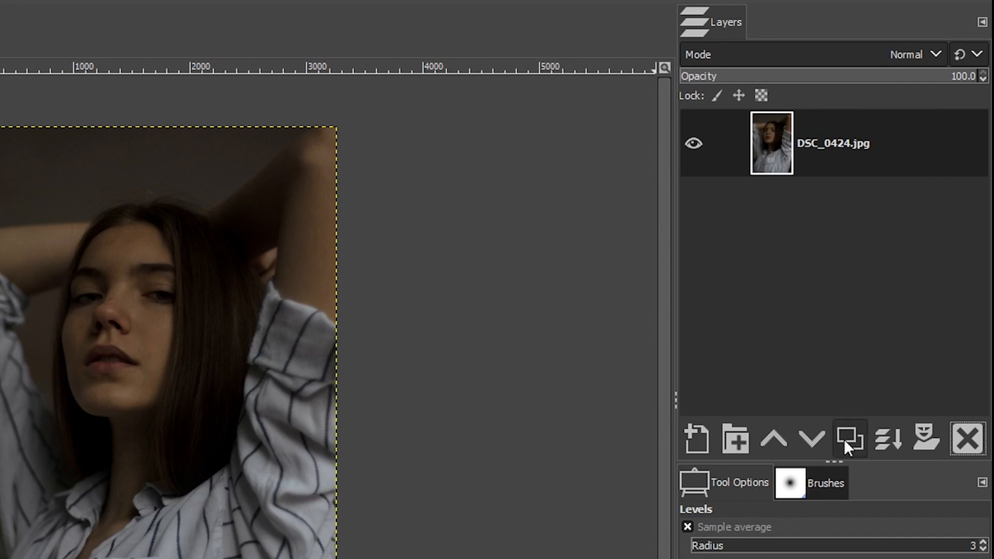
Step: Duplicate the photo layer and rename the copy Exposure
{"action": "left_click", "coordinate": [844, 439]}
{"action": "left_click", "coordinate": [824, 138]}
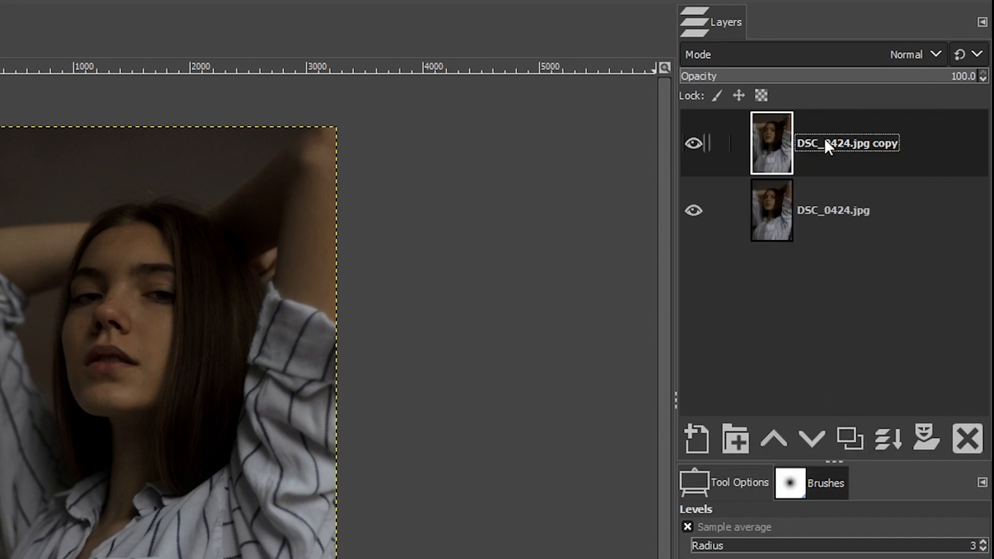
{"action": "left_click", "coordinate": [825, 138]}
{"action": "type", "text": "Expo"}
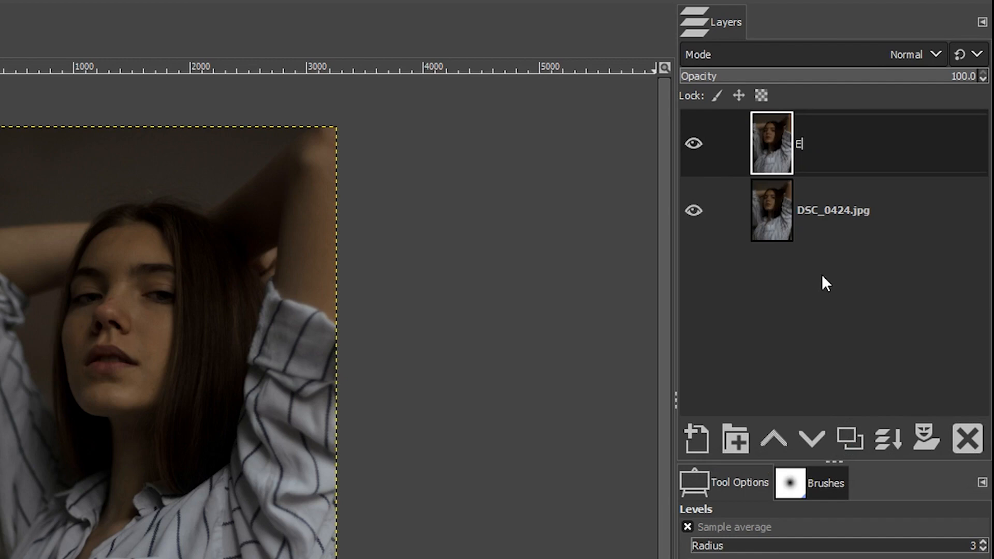
{"action": "type", "text": "sure"}
{"action": "key", "text": "Return"}
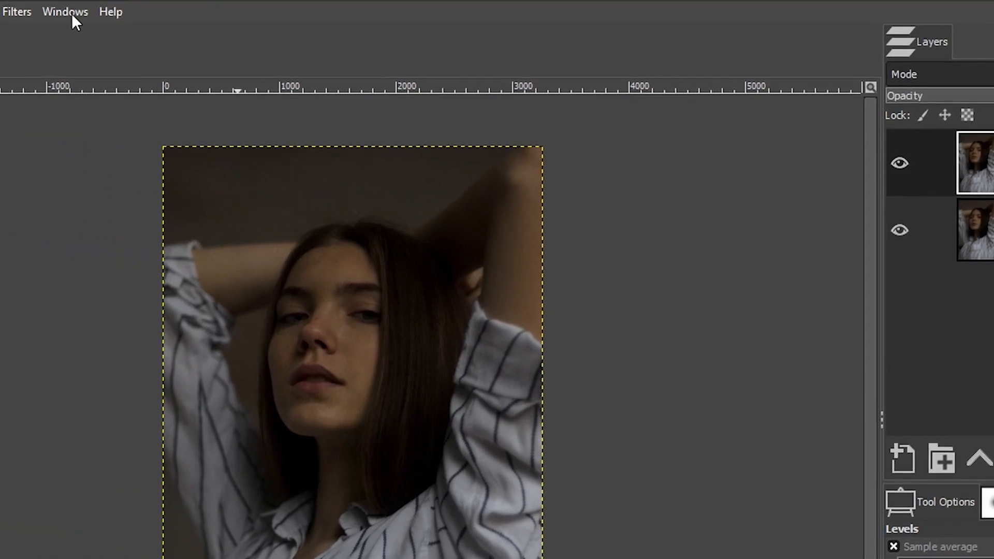
Step: Open the Histogram dialog and dock it as a tab beside the Layers panel
{"action": "left_click", "coordinate": [71, 11]}
{"action": "mouse_move", "coordinate": [85, 55]}
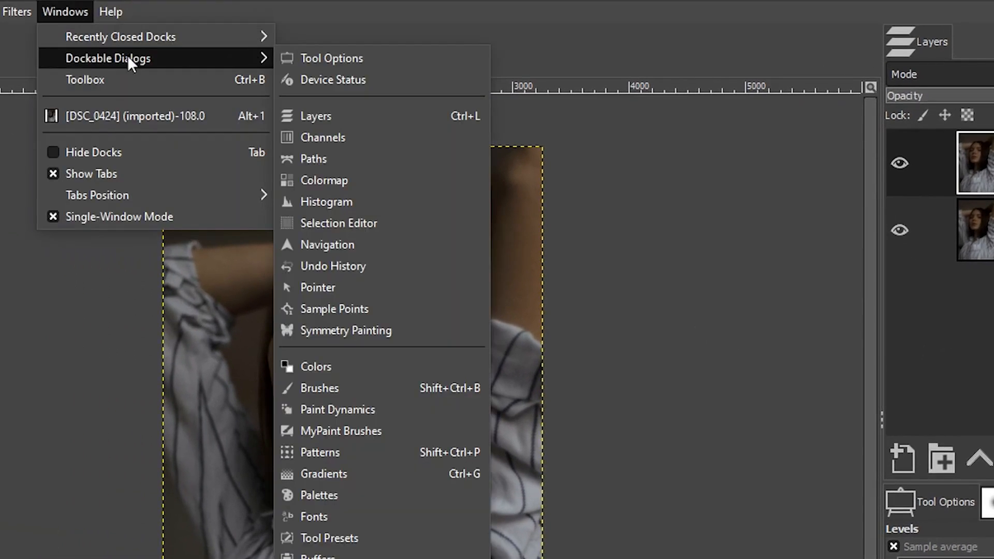
{"action": "left_click", "coordinate": [353, 204]}
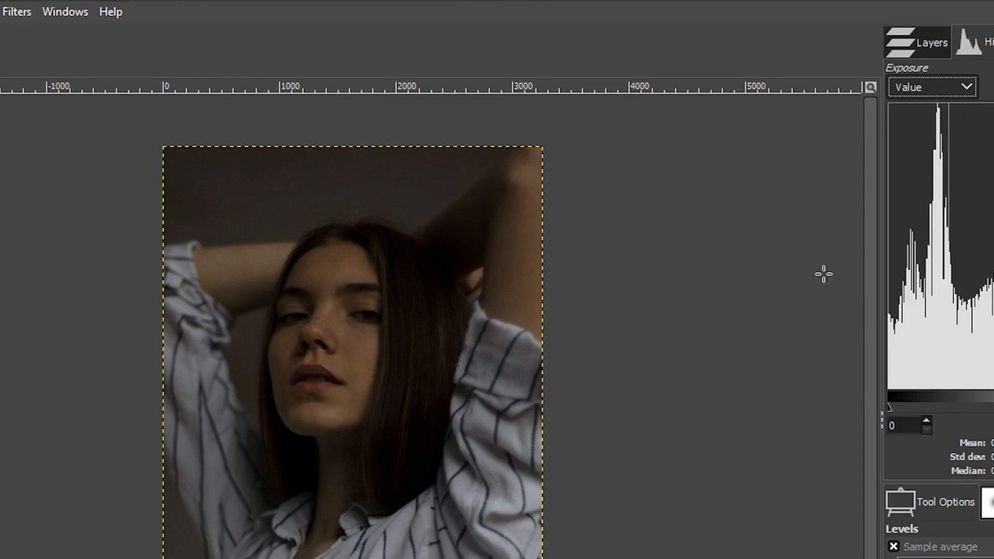
{"action": "left_click_drag", "start_coordinate": [970, 42], "coordinate": [692, 247]}
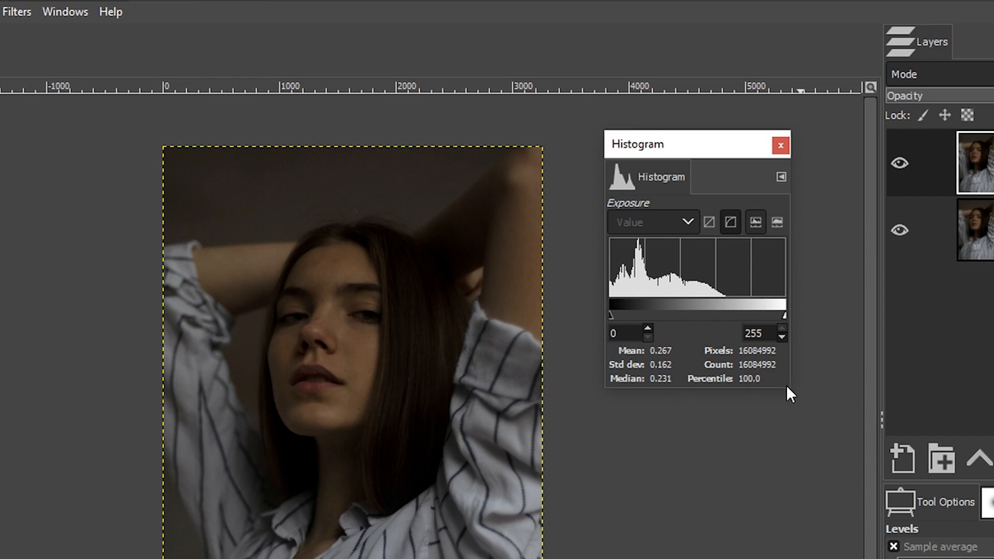
{"action": "left_click_drag", "start_coordinate": [790, 386], "coordinate": [993, 541]}
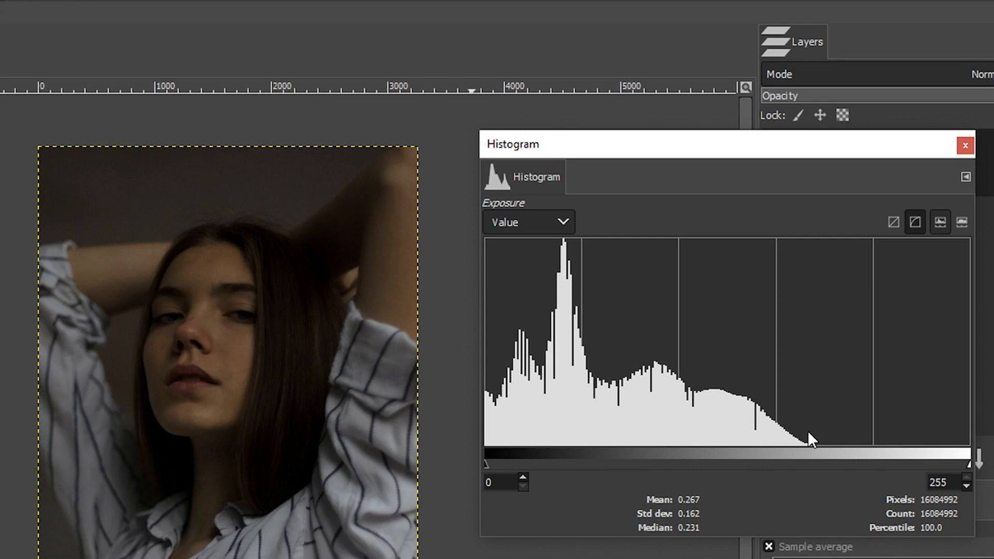
{"action": "left_click_drag", "start_coordinate": [517, 178], "coordinate": [855, 54]}
{"action": "left_click", "coordinate": [799, 42]}
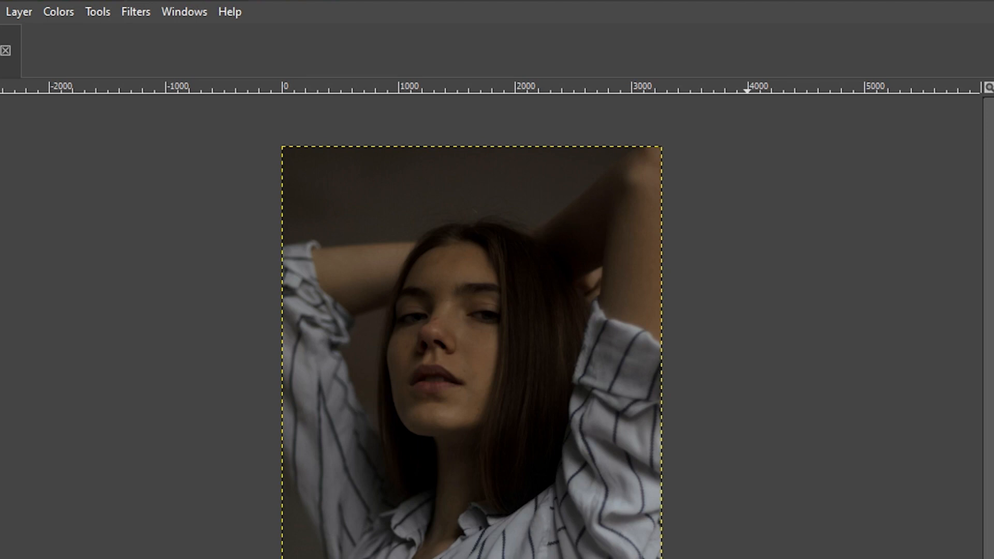
Step: Apply Levels to the Exposure layer, setting the input gamma to 1.67 and the white point to 173
{"action": "left_click", "coordinate": [62, 12]}
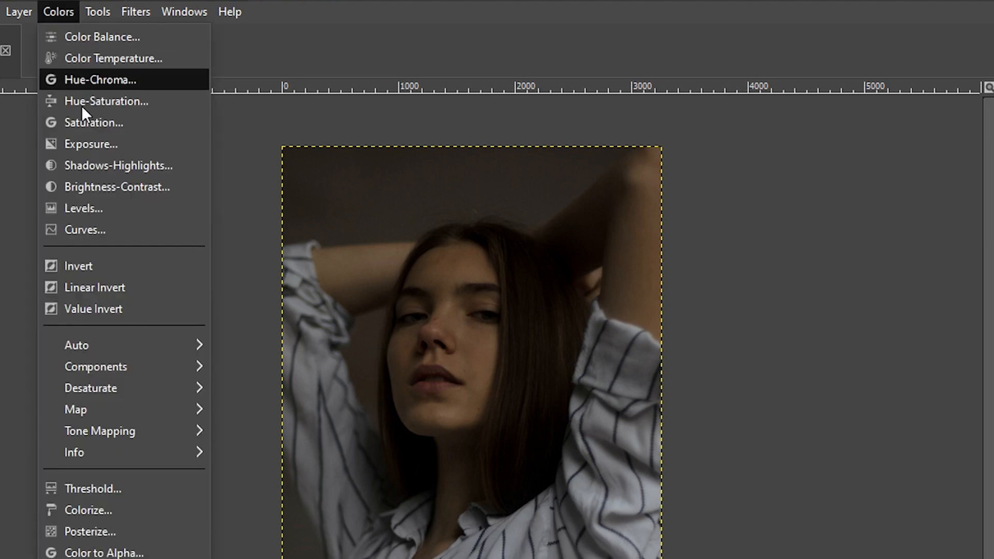
{"action": "left_click", "coordinate": [95, 209]}
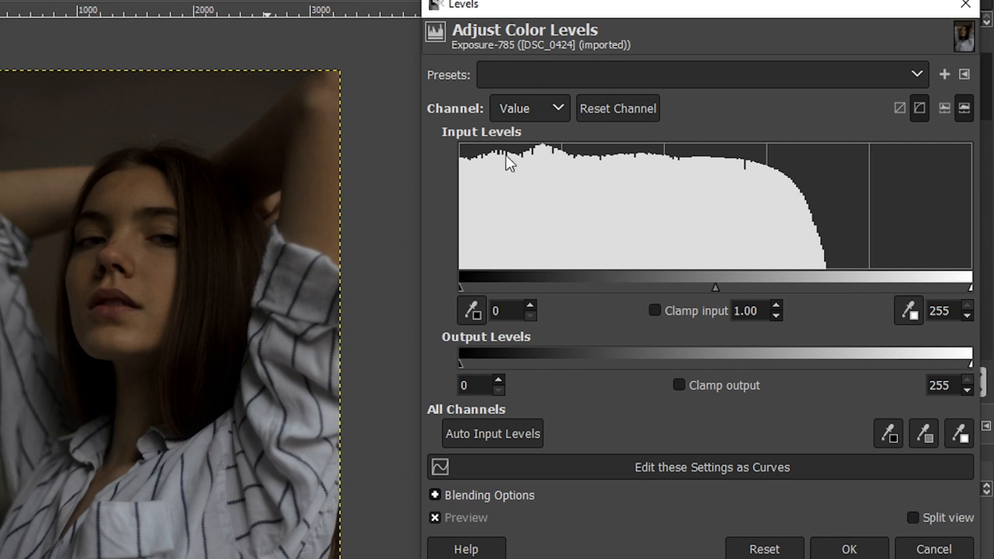
{"action": "left_click", "coordinate": [944, 110]}
{"action": "left_click", "coordinate": [964, 108]}
{"action": "left_click", "coordinate": [949, 111]}
{"action": "left_click", "coordinate": [964, 109]}
{"action": "left_click", "coordinate": [944, 107]}
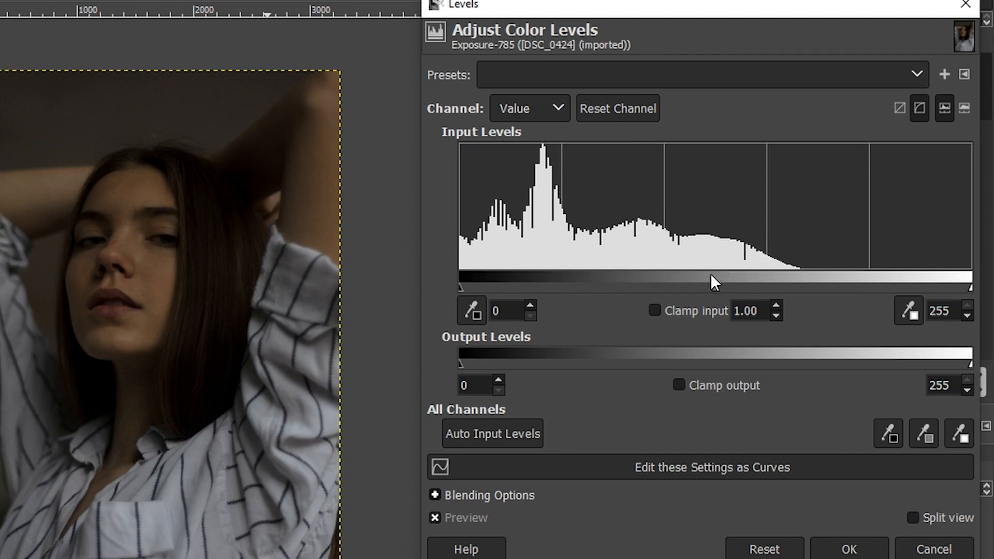
{"action": "left_click_drag", "start_coordinate": [715, 288], "coordinate": [660, 288]}
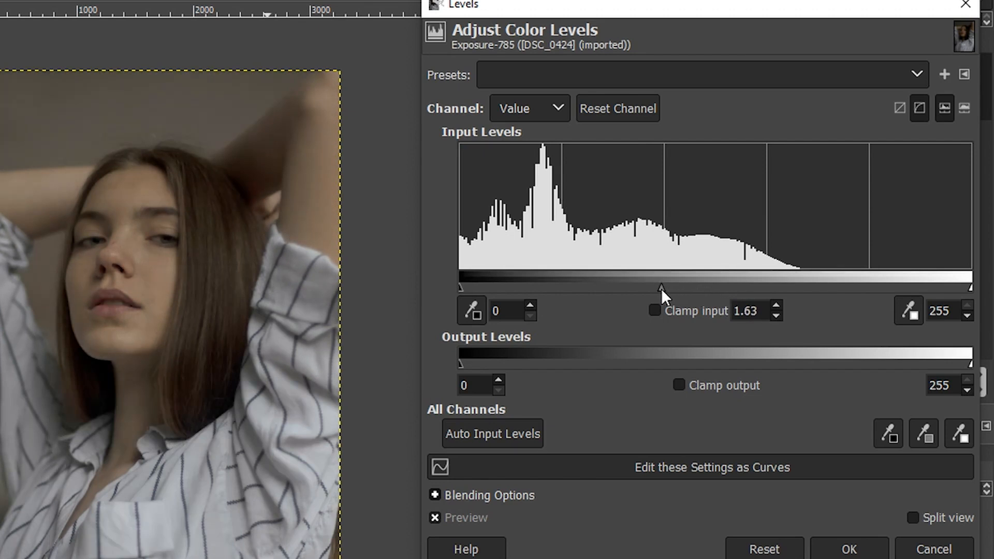
{"action": "left_click_drag", "start_coordinate": [661, 288], "coordinate": [657, 288]}
{"action": "left_click_drag", "start_coordinate": [970, 286], "coordinate": [845, 285]}
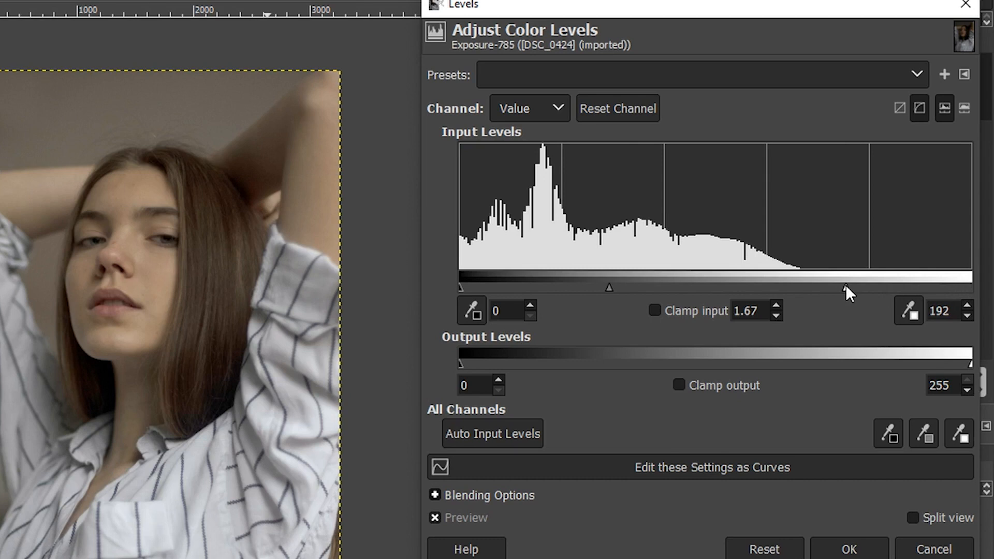
{"action": "left_click_drag", "start_coordinate": [845, 284], "coordinate": [807, 288]}
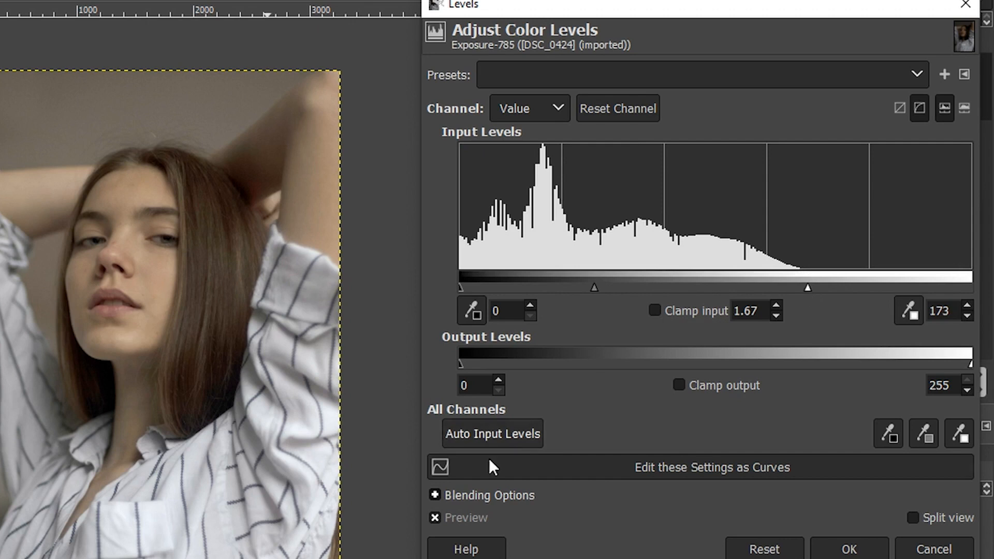
Step: Compare the Levels preview and refine the input levels to black point 3 and white point 172
{"action": "left_click", "coordinate": [432, 516]}
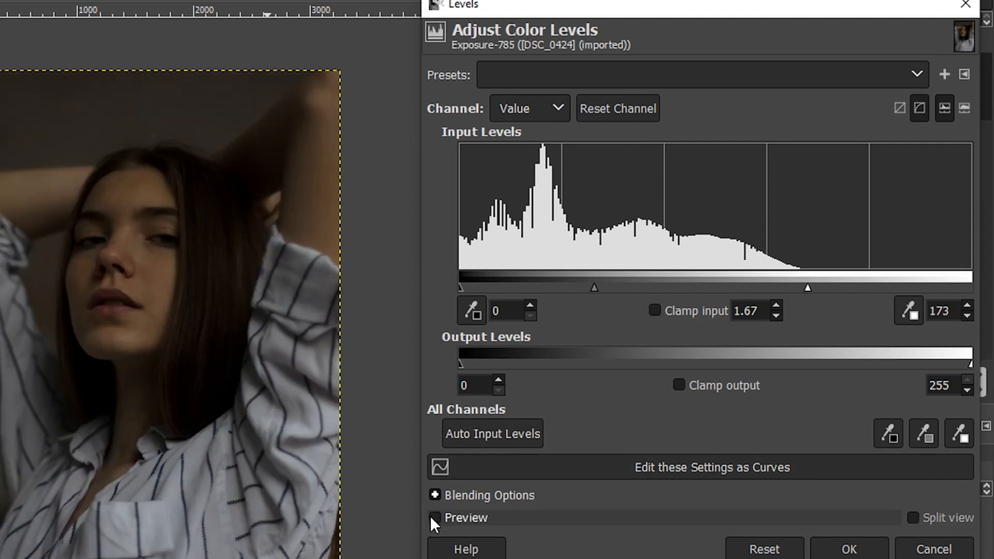
{"action": "left_click", "coordinate": [432, 517]}
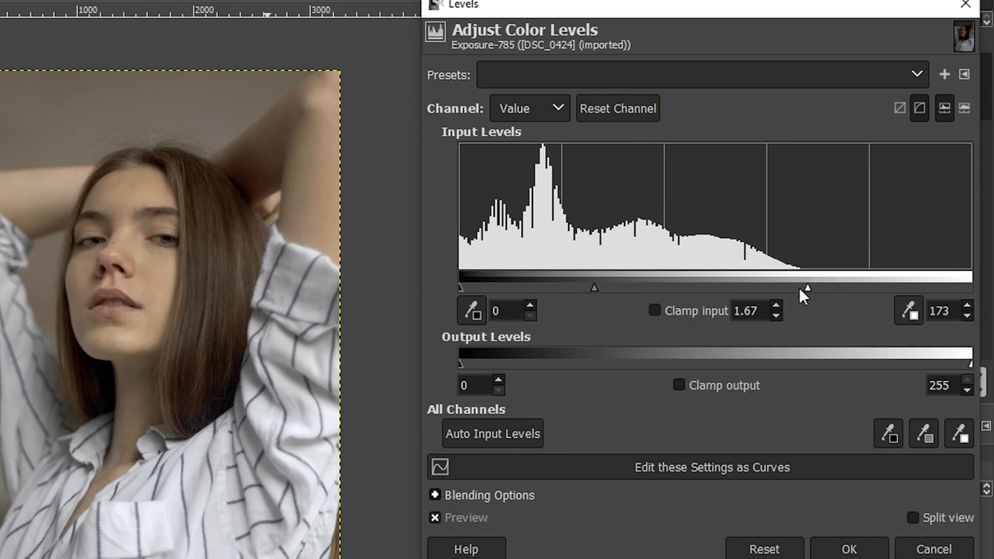
{"action": "mouse_move", "coordinate": [802, 292]}
{"action": "left_mouse_down"}
{"action": "mouse_move", "coordinate": [970, 286]}
{"action": "mouse_move", "coordinate": [977, 296]}
{"action": "mouse_move", "coordinate": [805, 291]}
{"action": "left_mouse_up"}
{"action": "left_click_drag", "start_coordinate": [459, 285], "coordinate": [464, 285]}
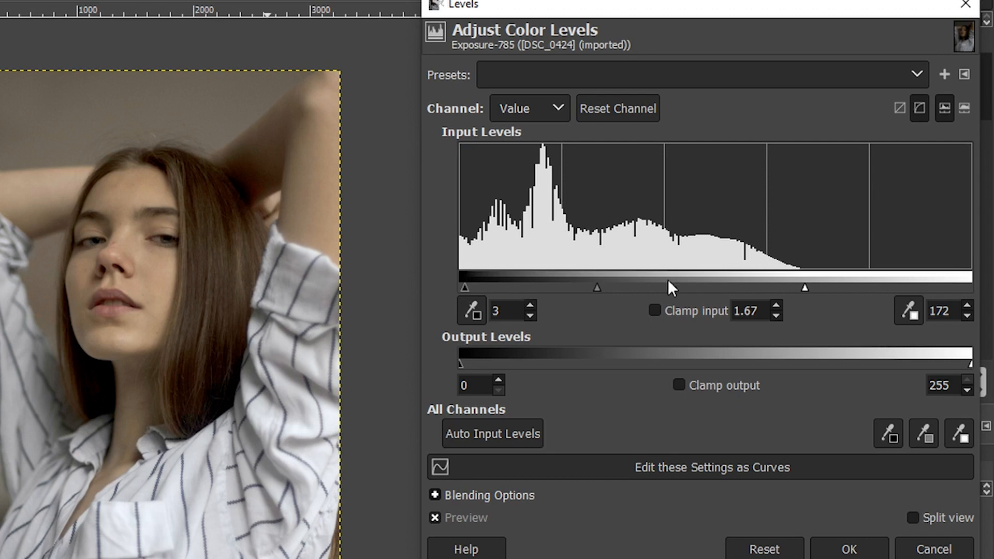
{"action": "left_click_drag", "start_coordinate": [806, 289], "coordinate": [726, 292]}
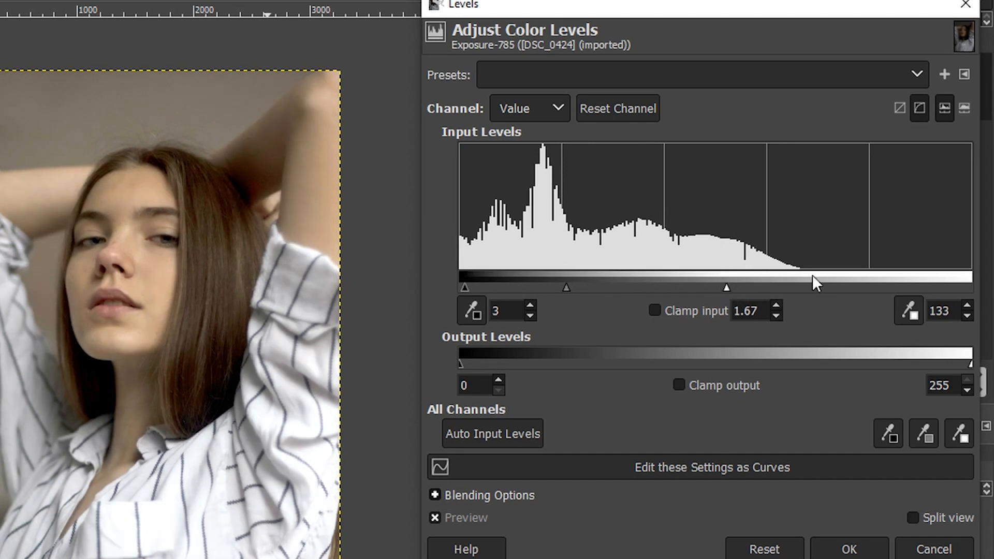
{"action": "left_click_drag", "start_coordinate": [726, 289], "coordinate": [803, 288]}
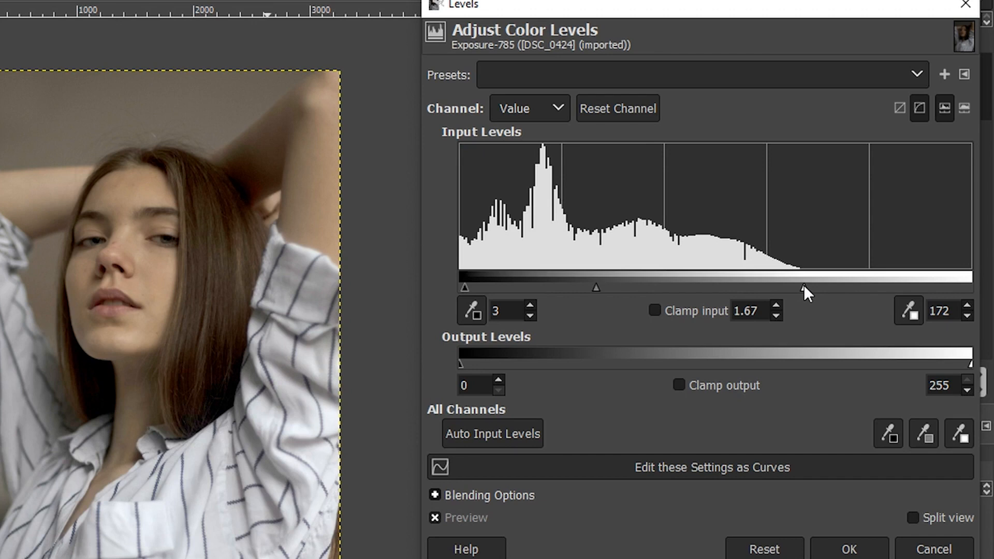
{"action": "left_click_drag", "start_coordinate": [803, 287], "coordinate": [822, 288]}
{"action": "left_click_drag", "start_coordinate": [822, 286], "coordinate": [804, 285]}
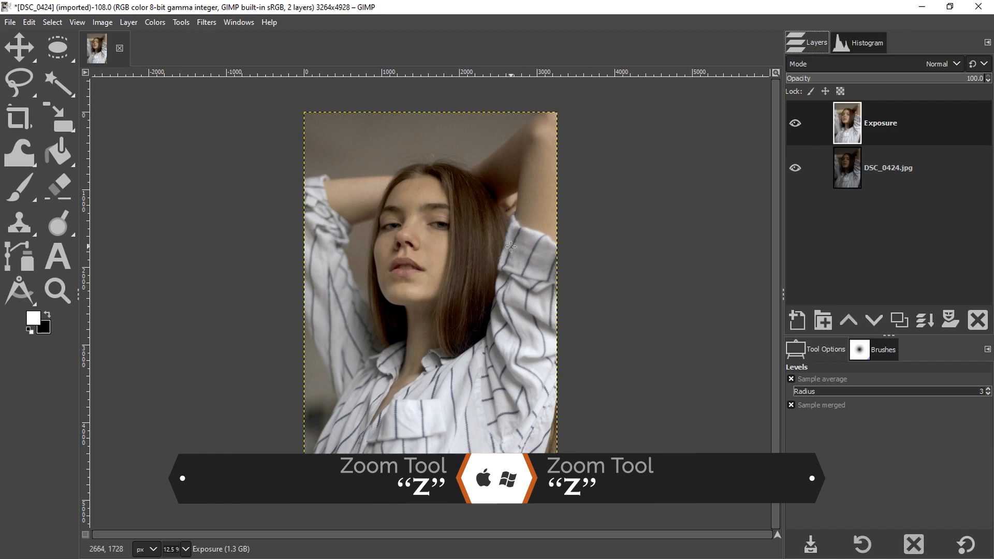
Step: Zoom in on the forehead to inspect the image noise
{"action": "key", "text": "z"}
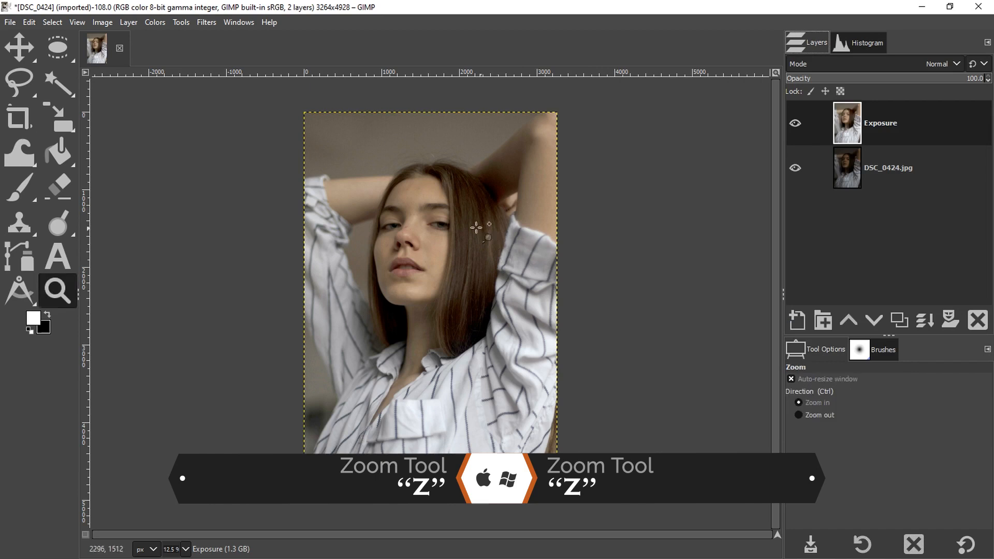
{"action": "left_click", "coordinate": [417, 162]}
{"action": "left_click", "coordinate": [418, 163]}
{"action": "left_click", "coordinate": [417, 166]}
{"action": "left_click", "coordinate": [418, 166]}
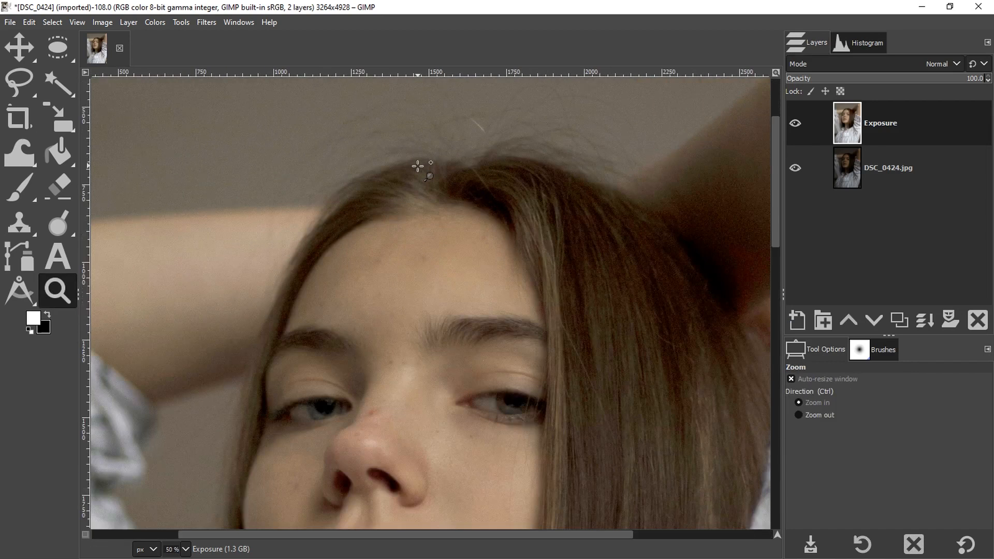
{"action": "left_click", "coordinate": [418, 165]}
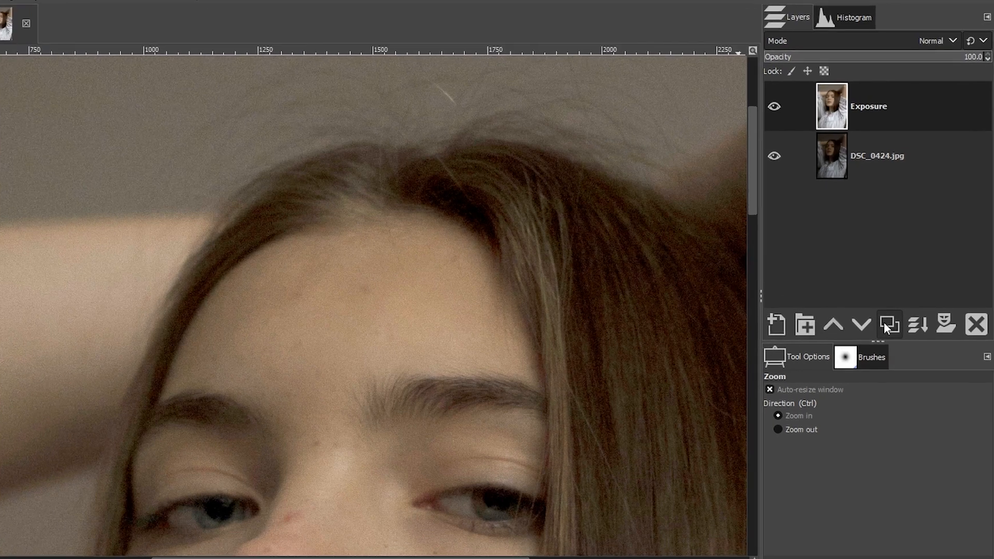
Step: Duplicate the Exposure layer and rename the copy De Noise
{"action": "left_click", "coordinate": [899, 320]}
{"action": "double_click", "coordinate": [831, 40]}
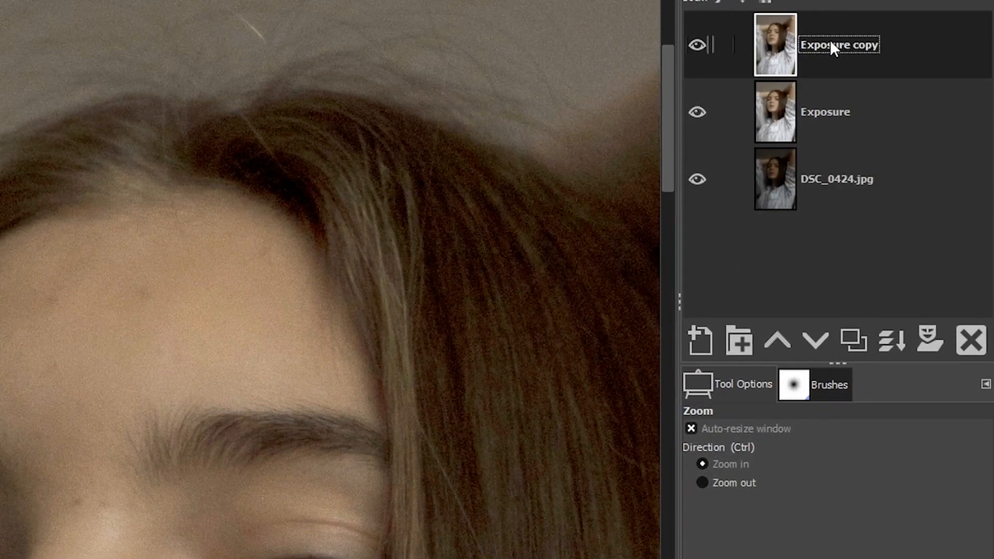
{"action": "type", "text": "Di"}
{"action": "key", "text": "BackSpace"}
{"action": "type", "text": "e Noise"}
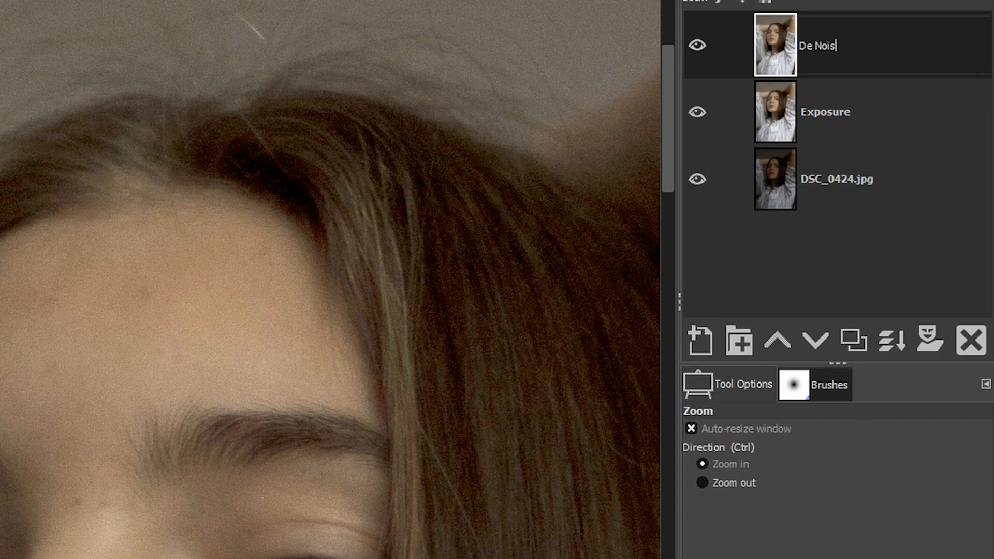
{"action": "key", "text": "Return"}
Step: Apply the Despeckle filter to the De Noise layer with radius 1, black level -1 and white level 256
{"action": "left_click", "coordinate": [24, 12]}
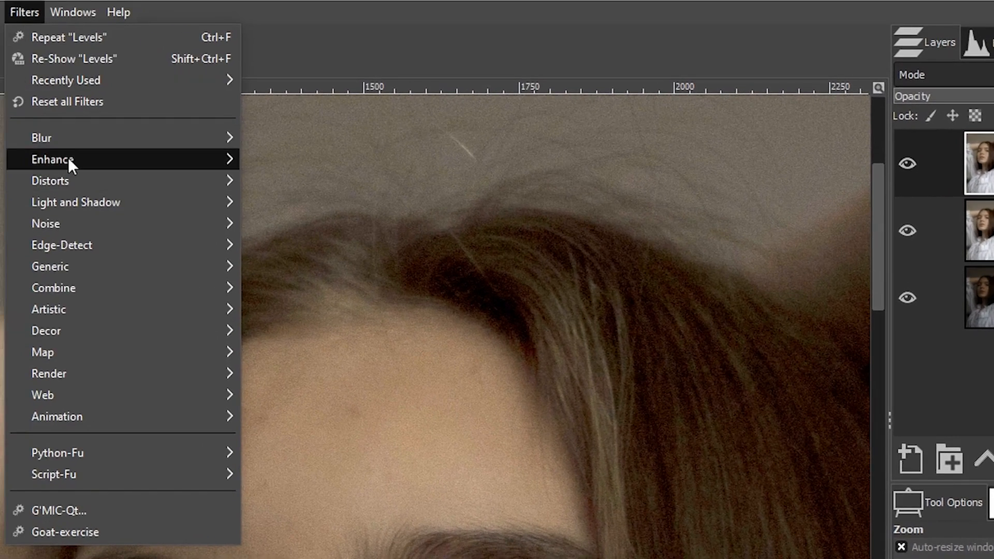
{"action": "mouse_move", "coordinate": [68, 157]}
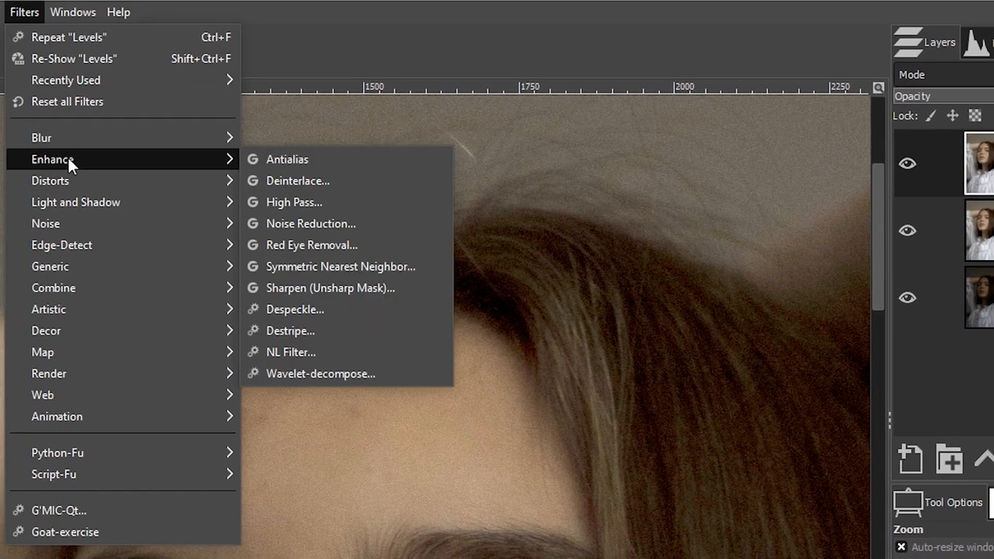
{"action": "left_click", "coordinate": [321, 309]}
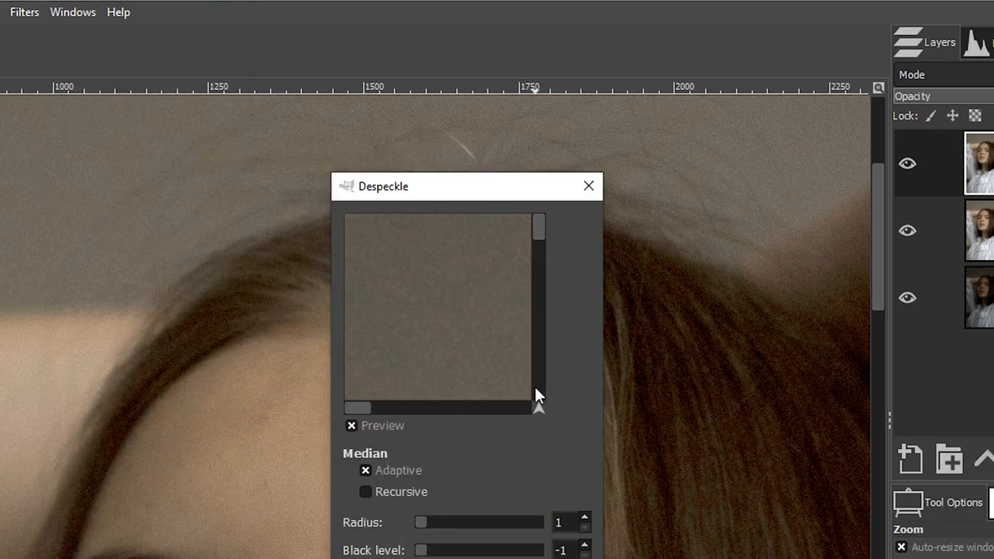
{"action": "left_click_drag", "start_coordinate": [492, 197], "coordinate": [647, 184]}
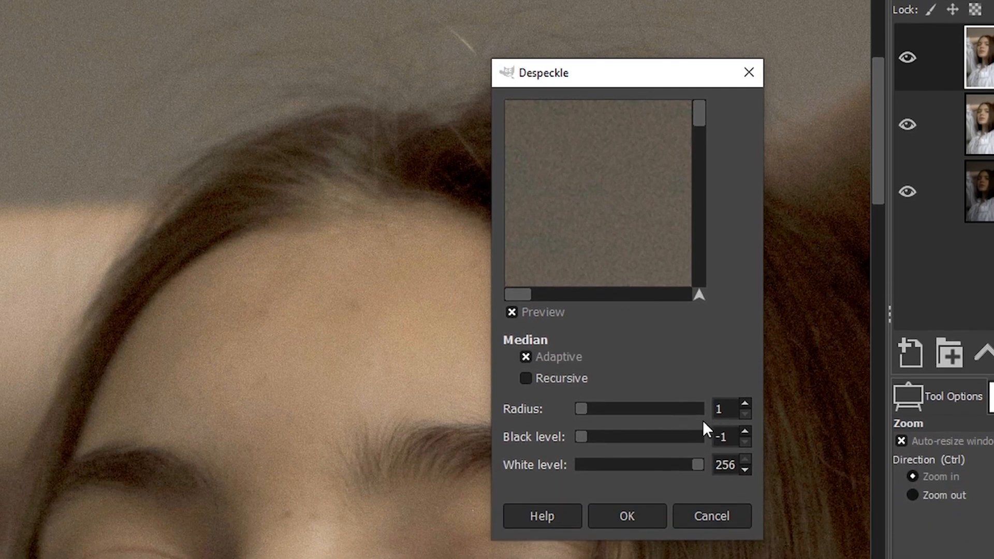
{"action": "left_click_drag", "start_coordinate": [580, 435], "coordinate": [599, 435]}
{"action": "mouse_move", "coordinate": [694, 465]}
{"action": "left_mouse_down"}
{"action": "mouse_move", "coordinate": [605, 465]}
{"action": "mouse_move", "coordinate": [701, 464]}
{"action": "left_mouse_up"}
{"action": "left_click_drag", "start_coordinate": [602, 441], "coordinate": [571, 437]}
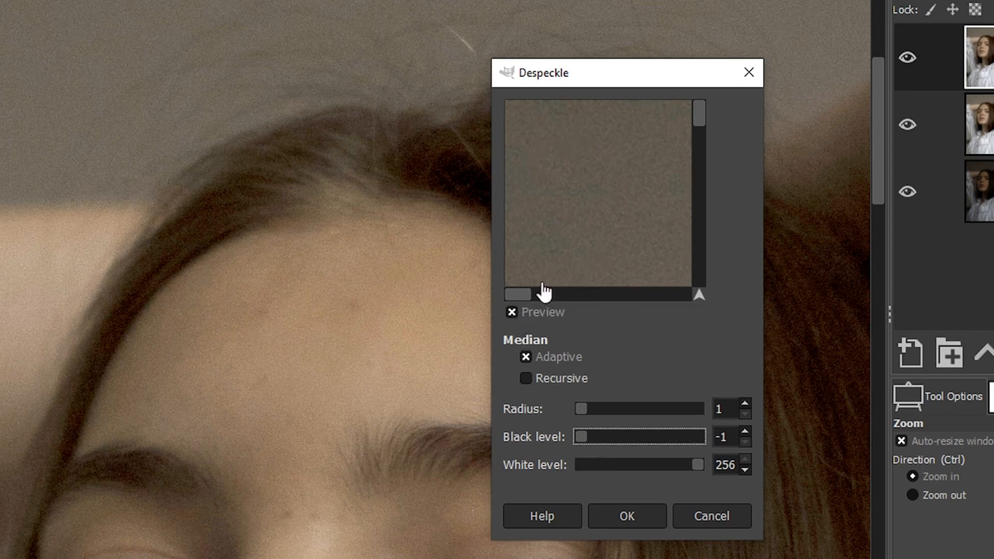
{"action": "left_click", "coordinate": [510, 310]}
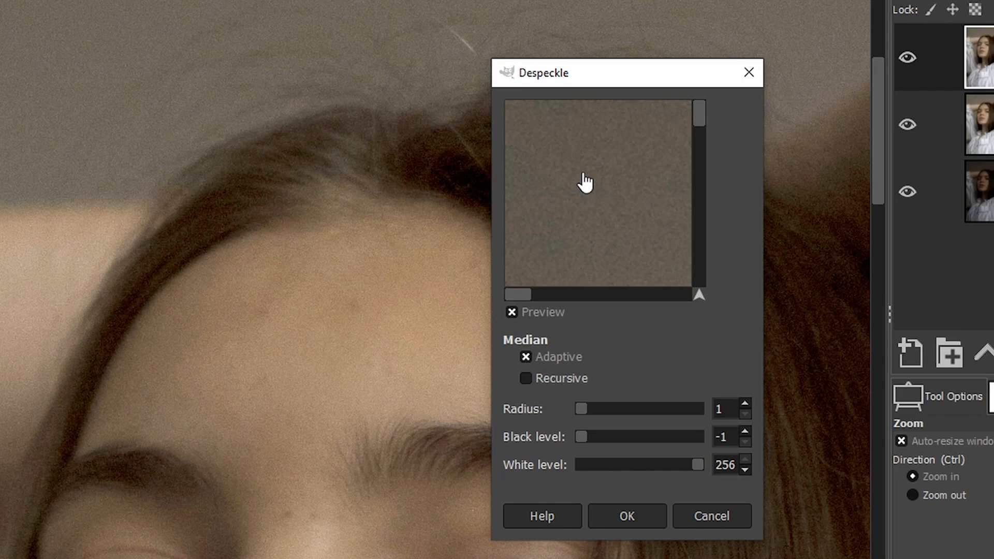
{"action": "left_click", "coordinate": [515, 310]}
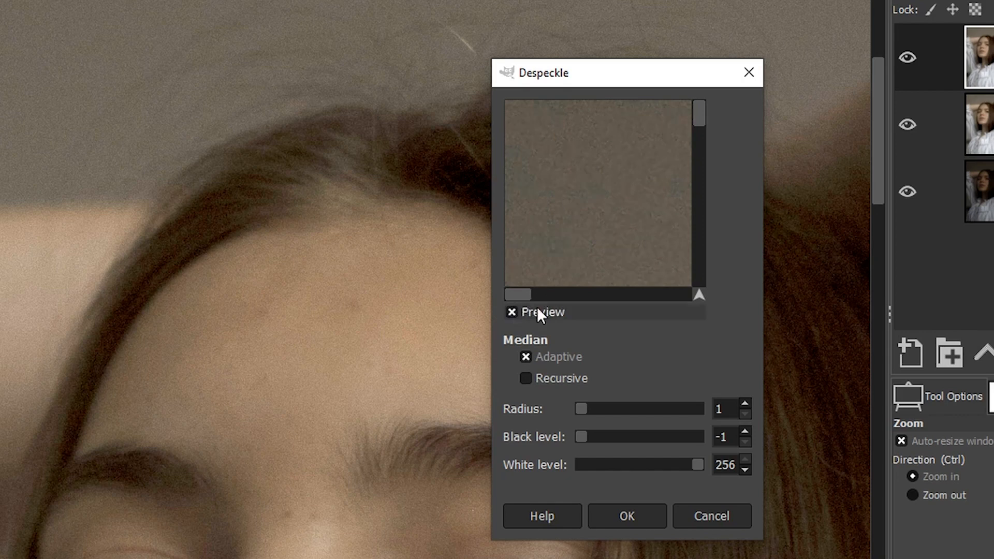
{"action": "left_click", "coordinate": [642, 515]}
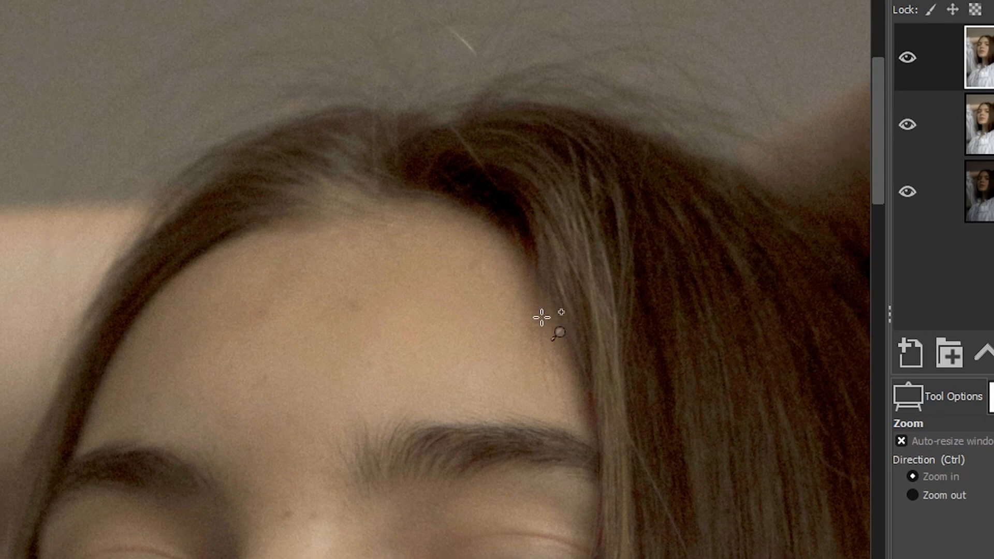
Step: Zoom out to view the whole face and select the Exposure layer
{"action": "left_click", "coordinate": [500, 342], "text": "ctrl"}
{"action": "left_click", "coordinate": [500, 342], "text": "ctrl"}
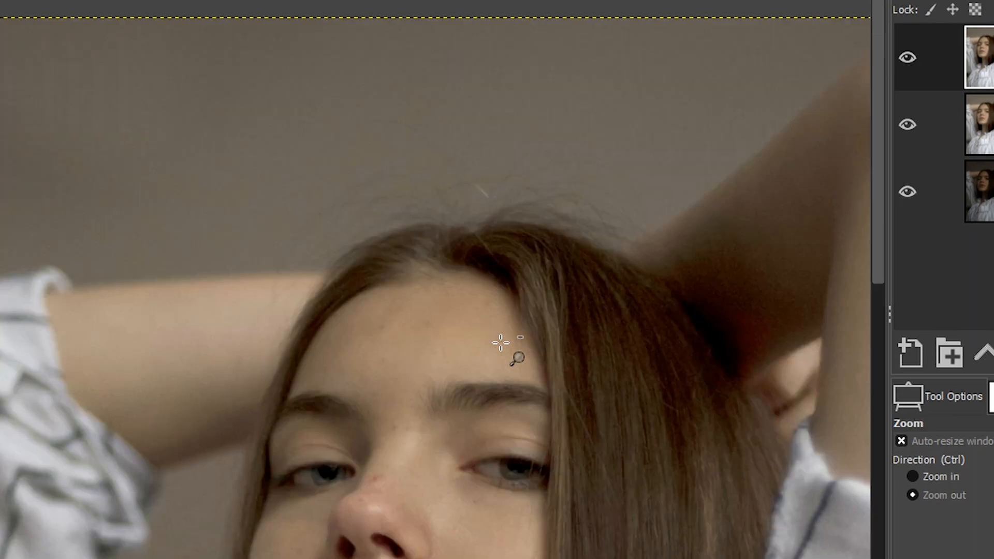
{"action": "left_click_drag", "start_coordinate": [883, 248], "coordinate": [877, 303]}
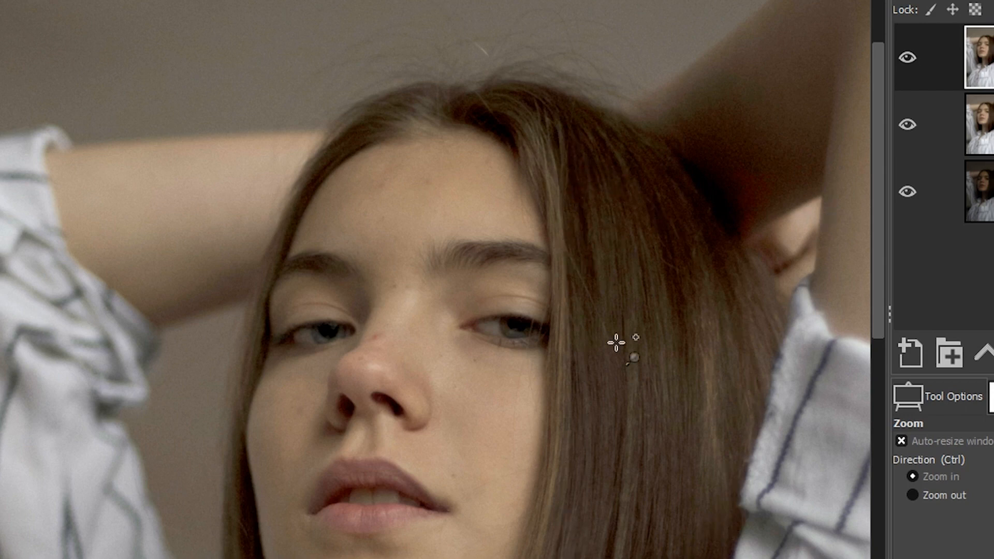
{"action": "left_click", "coordinate": [976, 134]}
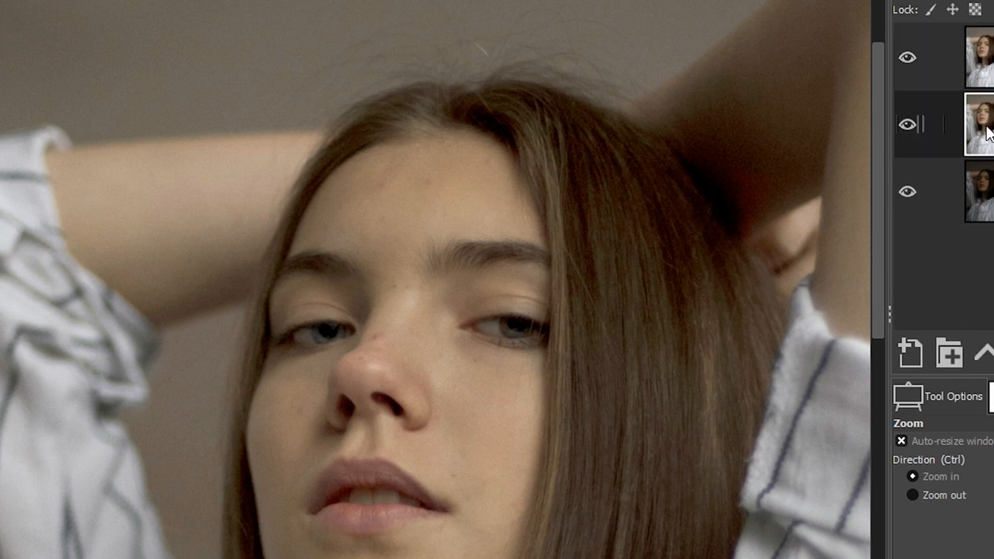
Step: Toggle the De Noise and Exposure layers' visibility to compare the corrections against the original photo
{"action": "left_click", "coordinate": [913, 52]}
{"action": "left_click", "coordinate": [917, 126]}
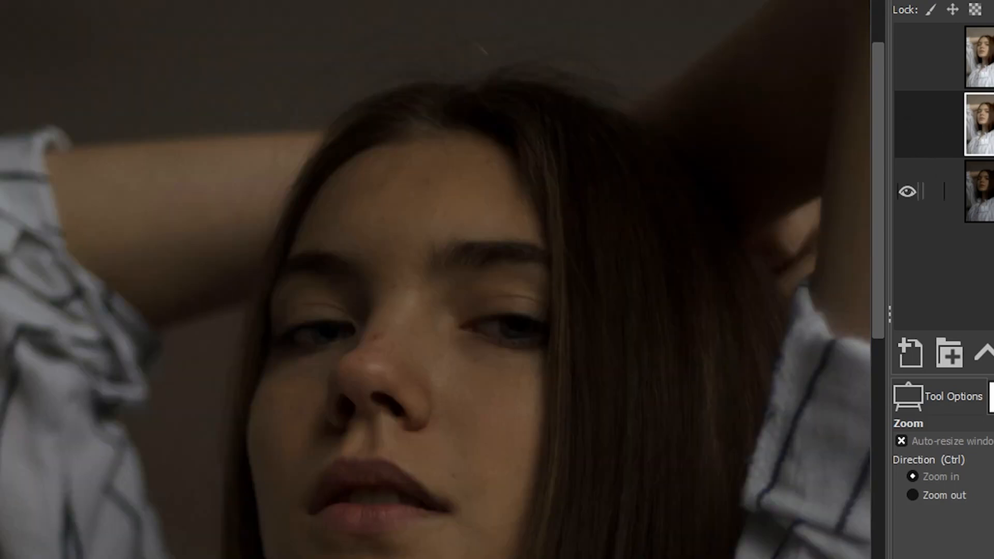
{"action": "left_click", "coordinate": [981, 171]}
{"action": "left_click", "coordinate": [917, 120]}
{"action": "left_click", "coordinate": [980, 124]}
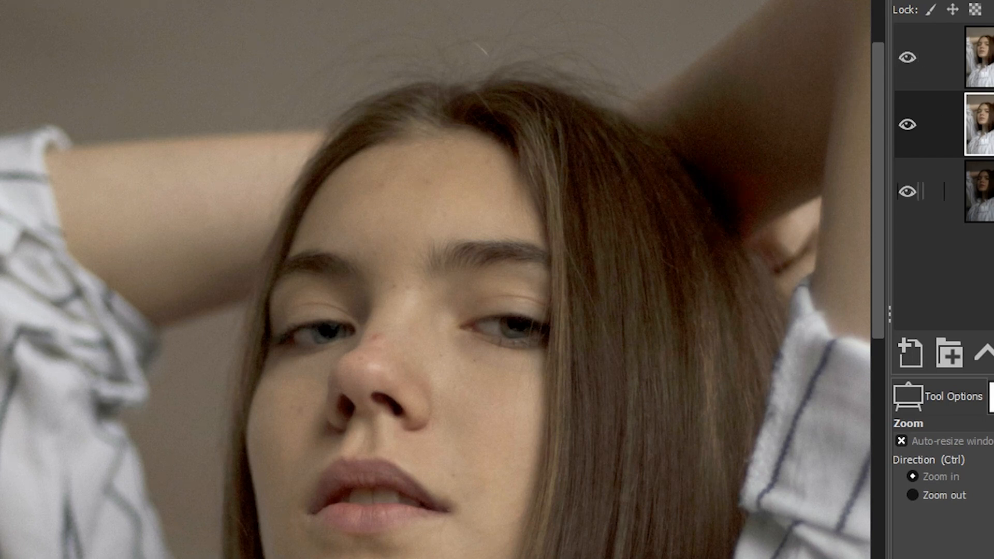
{"action": "left_click", "coordinate": [907, 57]}
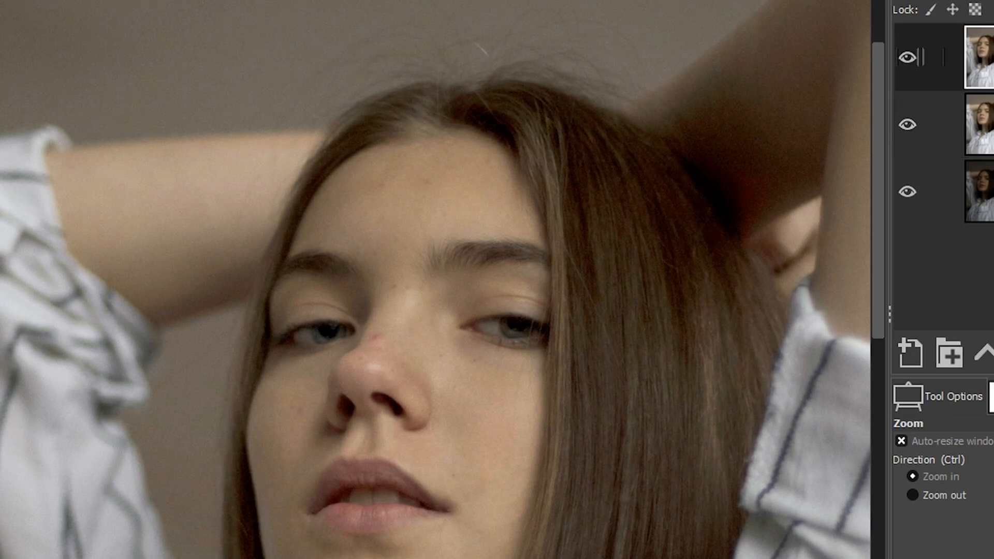
Step: Duplicate the top layer as White Balance and apply Color Temperature with an intended temperature of 6103.4
{"action": "key", "text": "shift+ctrl+d"}
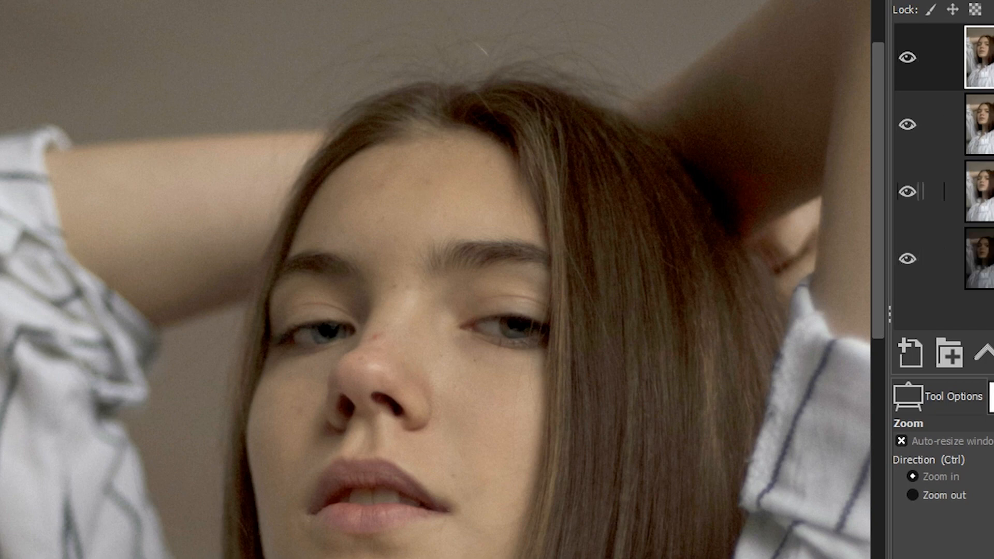
{"action": "key", "text": "ctrl+shift+f"}
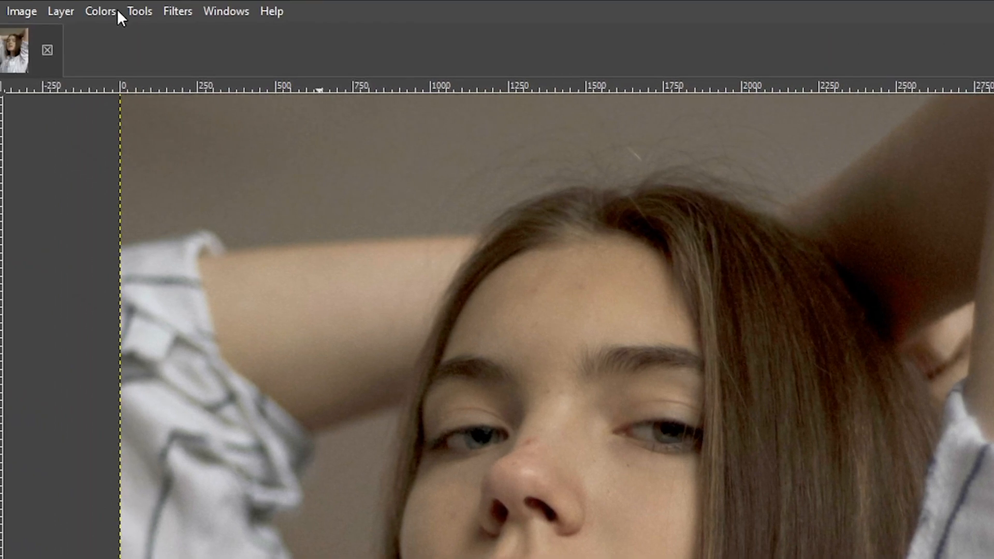
{"action": "left_click", "coordinate": [115, 11]}
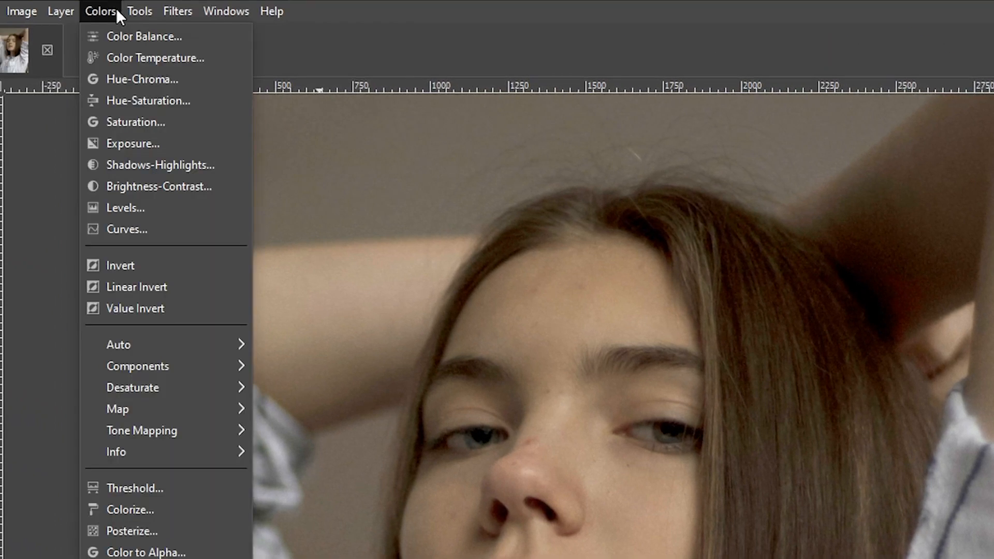
{"action": "left_click", "coordinate": [122, 57]}
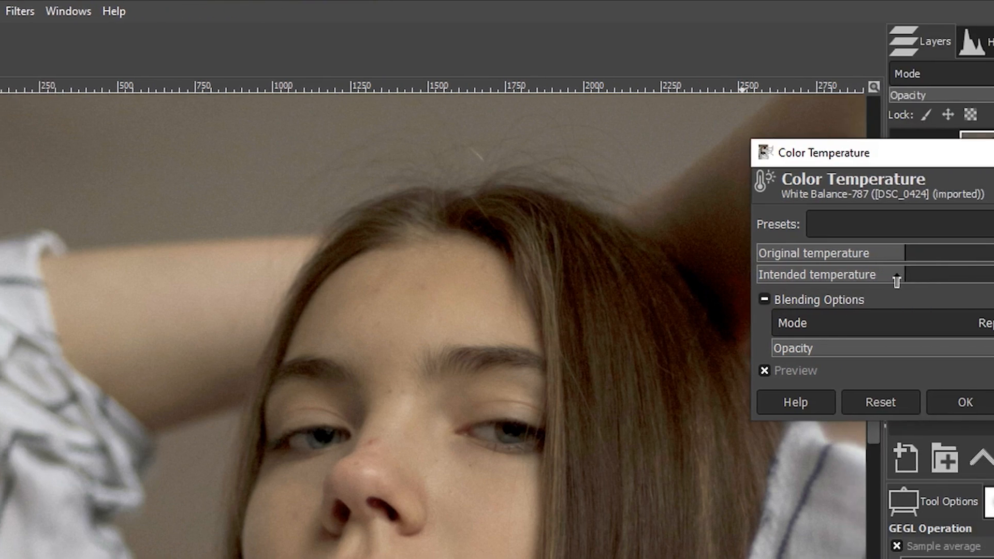
{"action": "left_click_drag", "start_coordinate": [793, 277], "coordinate": [782, 281]}
{"action": "left_click", "coordinate": [656, 368]}
{"action": "left_click", "coordinate": [653, 370]}
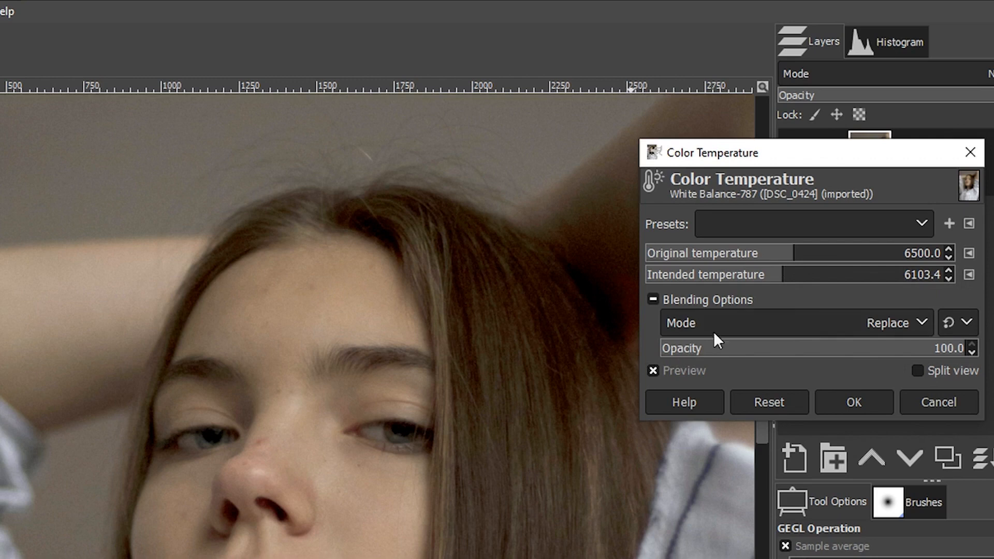
{"action": "left_click", "coordinate": [855, 395]}
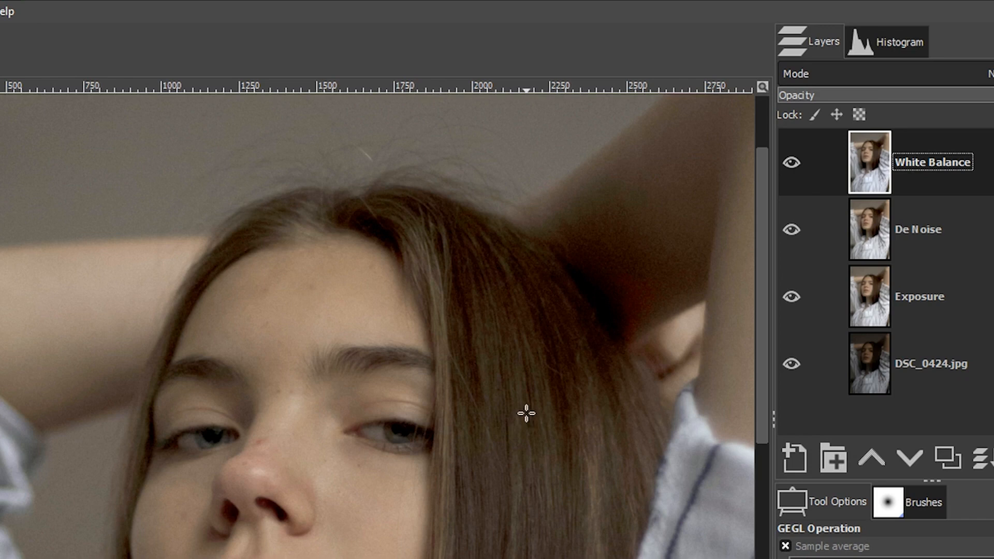
Step: Duplicate the White Balance layer and rename the copy Green Adjustment
{"action": "left_click", "coordinate": [943, 462]}
{"action": "double_click", "coordinate": [932, 163]}
{"action": "type", "text": "Green"}
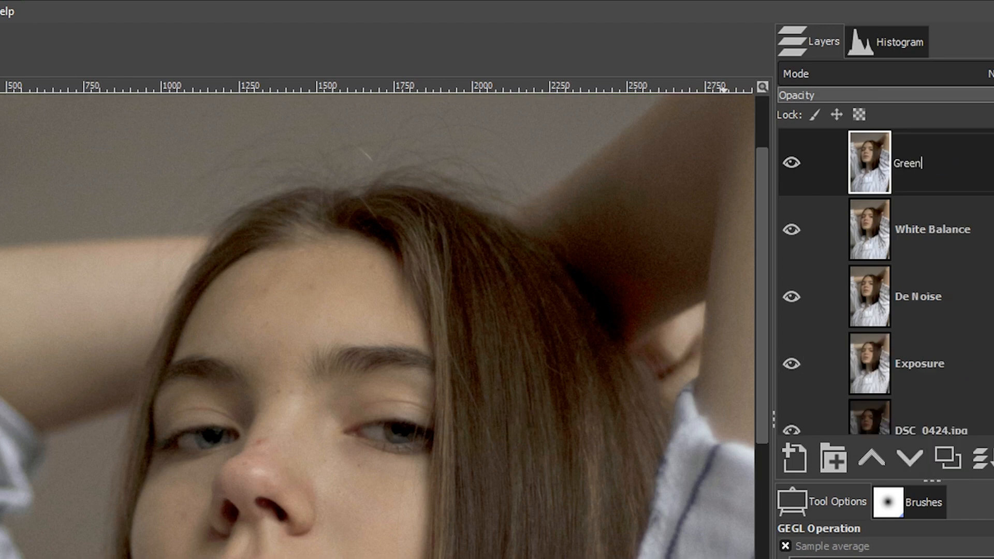
{"action": "type", "text": " Adjustment"}
{"action": "key", "text": "Return"}
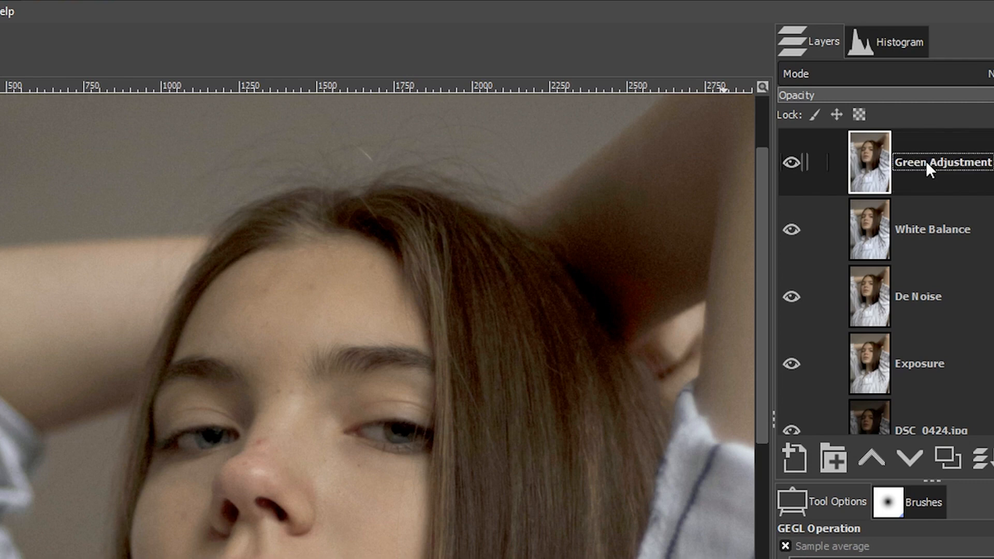
Step: Apply Color Balance to the Green Adjustment layer, setting the midtones Cyan–Red level to 1.5
{"action": "left_click", "coordinate": [52, 7]}
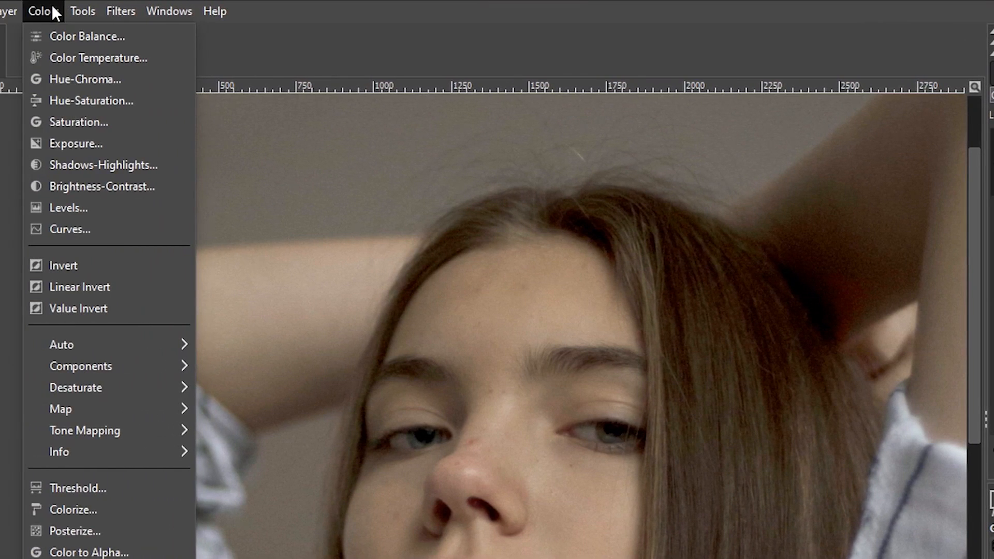
{"action": "left_click", "coordinate": [57, 35]}
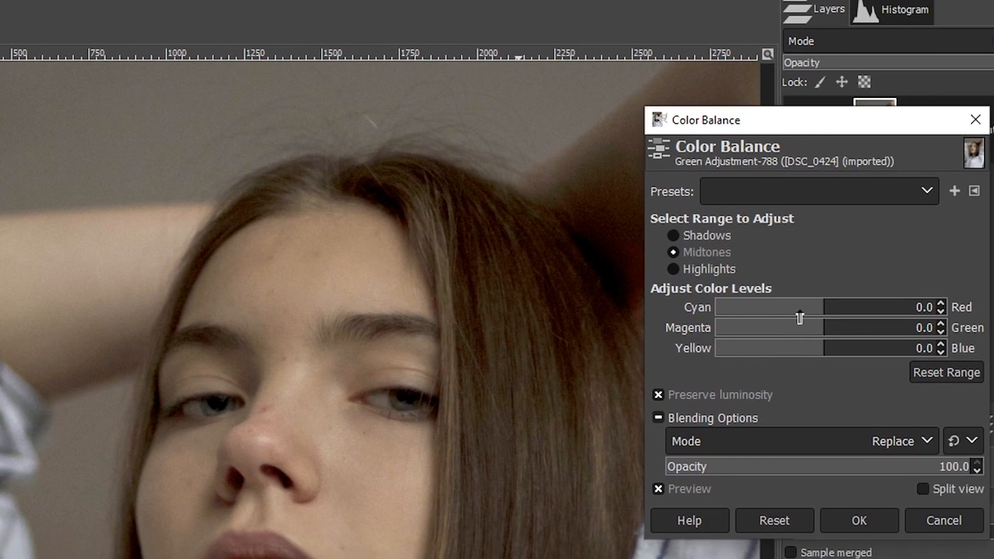
{"action": "left_click_drag", "start_coordinate": [823, 312], "coordinate": [828, 312]}
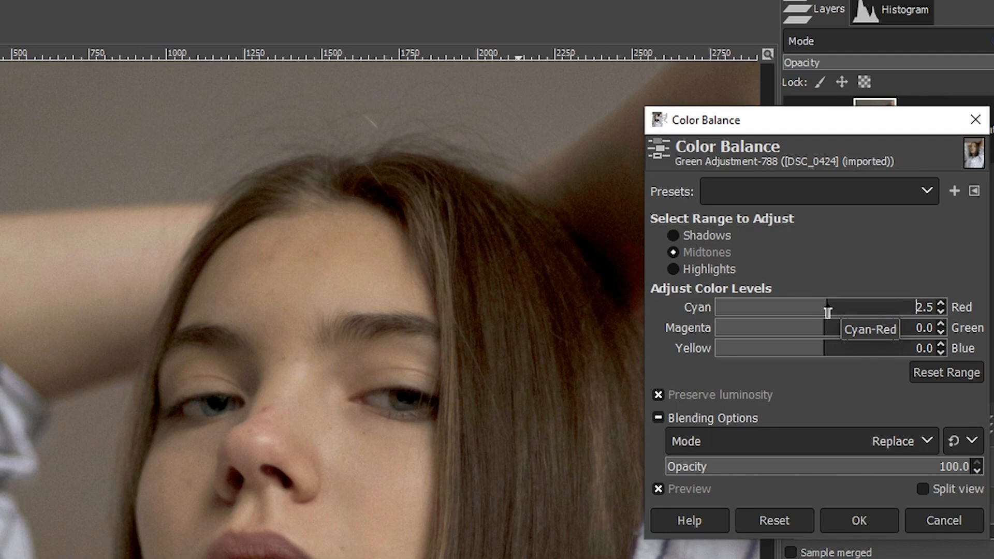
{"action": "left_click", "coordinate": [941, 308]}
{"action": "left_click", "coordinate": [941, 308]}
{"action": "left_click", "coordinate": [942, 308]}
{"action": "left_click", "coordinate": [941, 300]}
{"action": "left_click", "coordinate": [941, 300]}
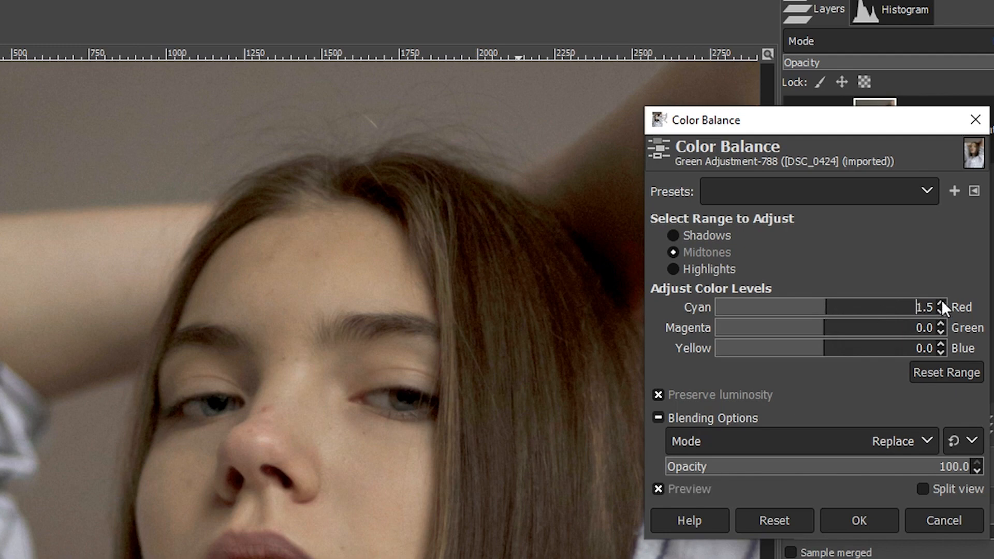
{"action": "left_click", "coordinate": [658, 488]}
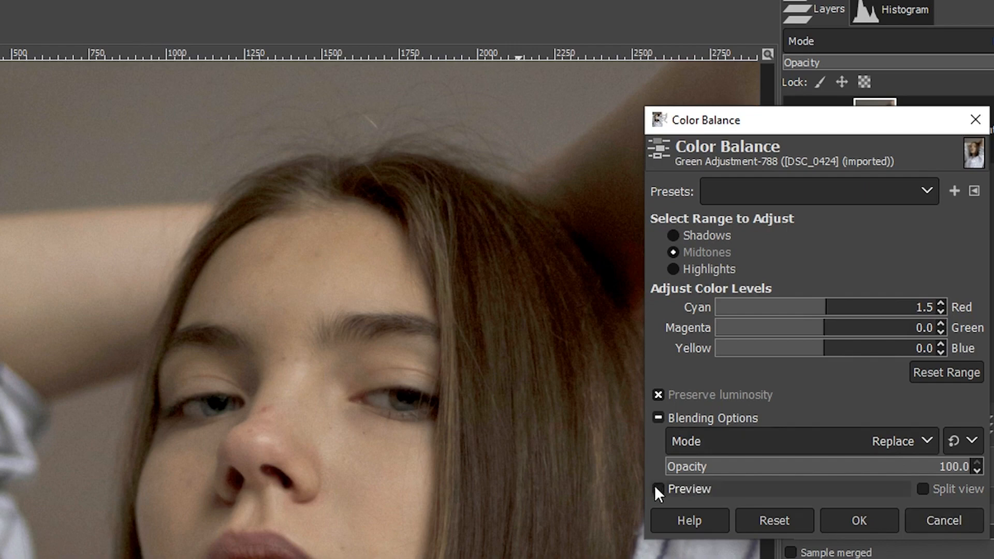
{"action": "left_click", "coordinate": [656, 488]}
{"action": "left_click", "coordinate": [862, 519]}
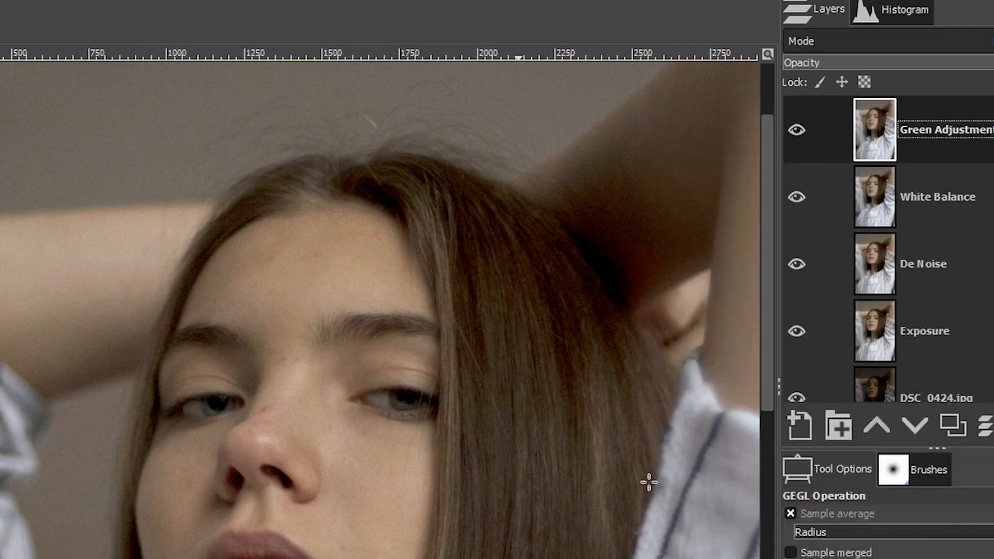
Step: Duplicate the Green Adjustment layer and rename the copy Eyes
{"action": "key", "text": "z"}
{"action": "left_click", "coordinate": [340, 474]}
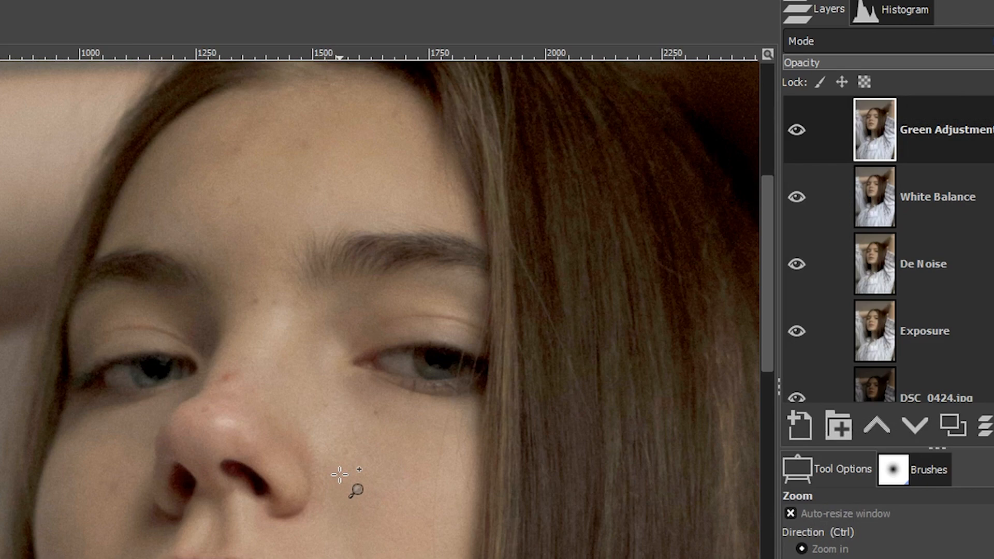
{"action": "key", "text": "ctrl+shift+j"}
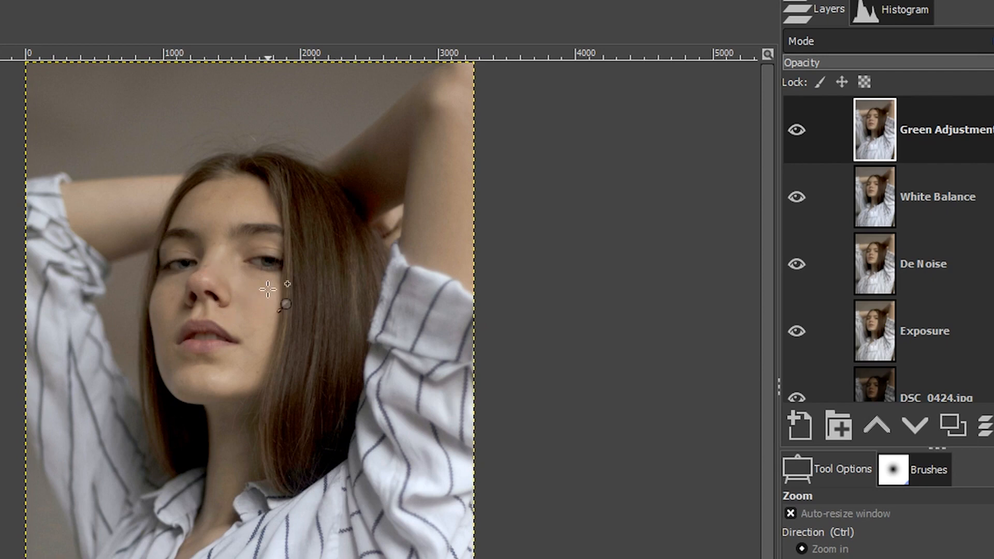
{"action": "left_click", "coordinate": [223, 264]}
{"action": "left_click", "coordinate": [223, 264]}
{"action": "left_click", "coordinate": [222, 264]}
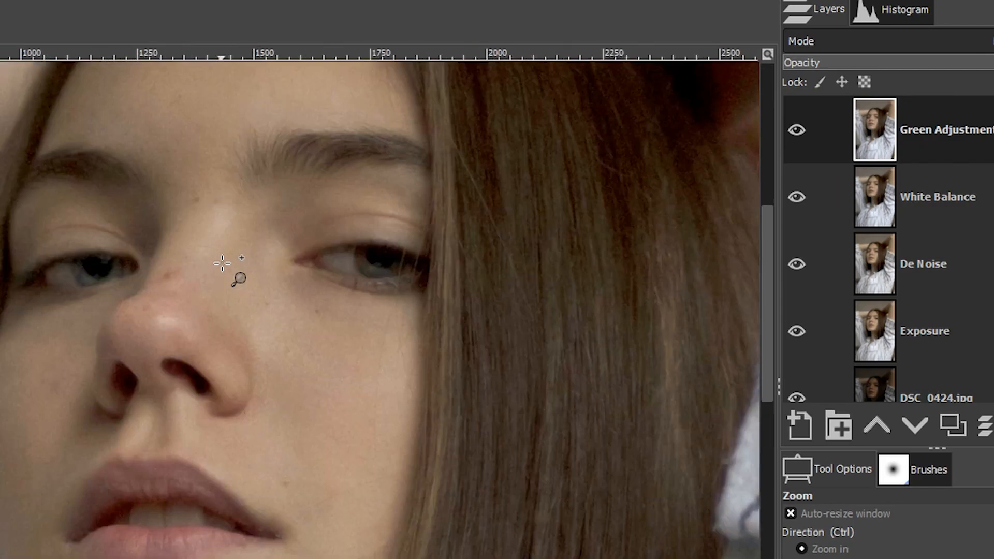
{"action": "left_click", "coordinate": [954, 425]}
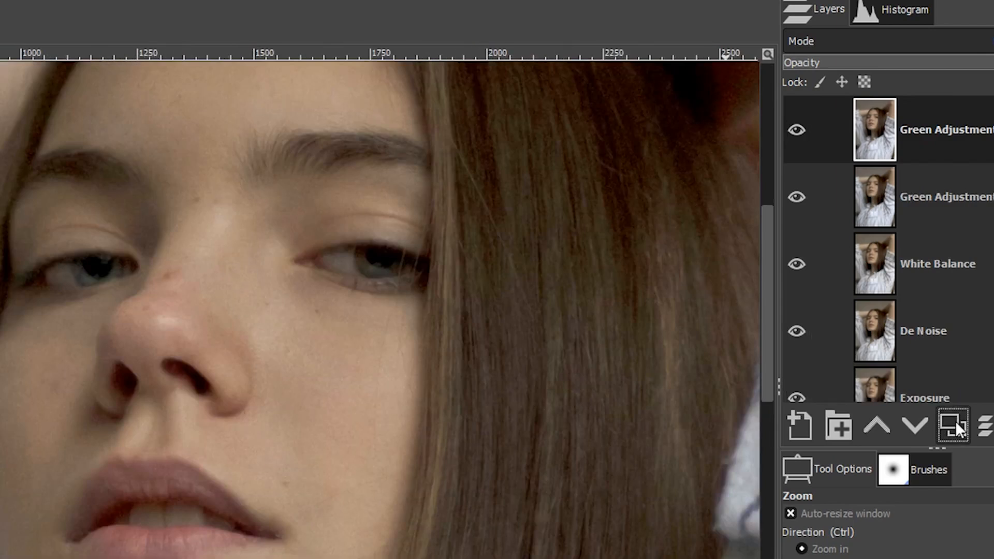
{"action": "double_click", "coordinate": [940, 136]}
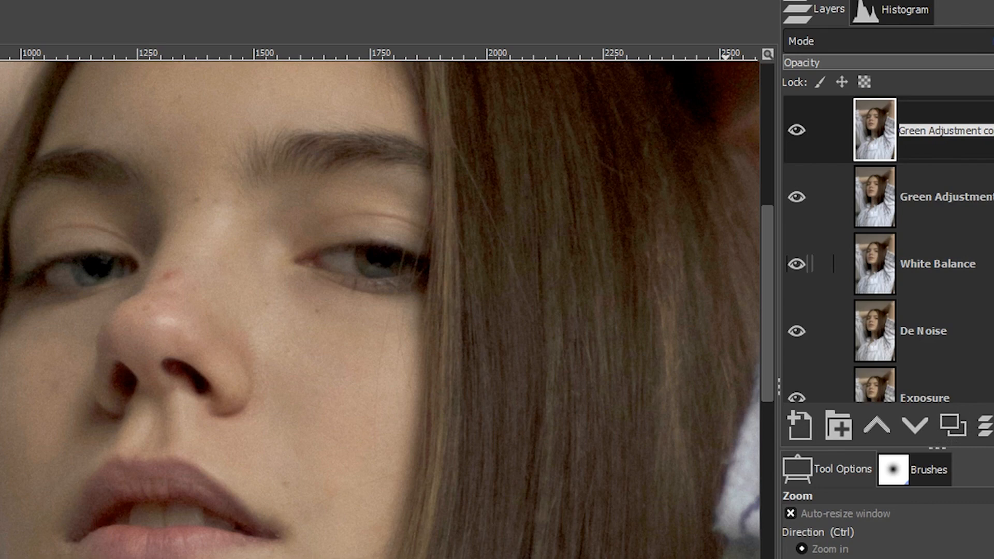
{"action": "type", "text": "Eyes"}
{"action": "key", "text": "Return"}
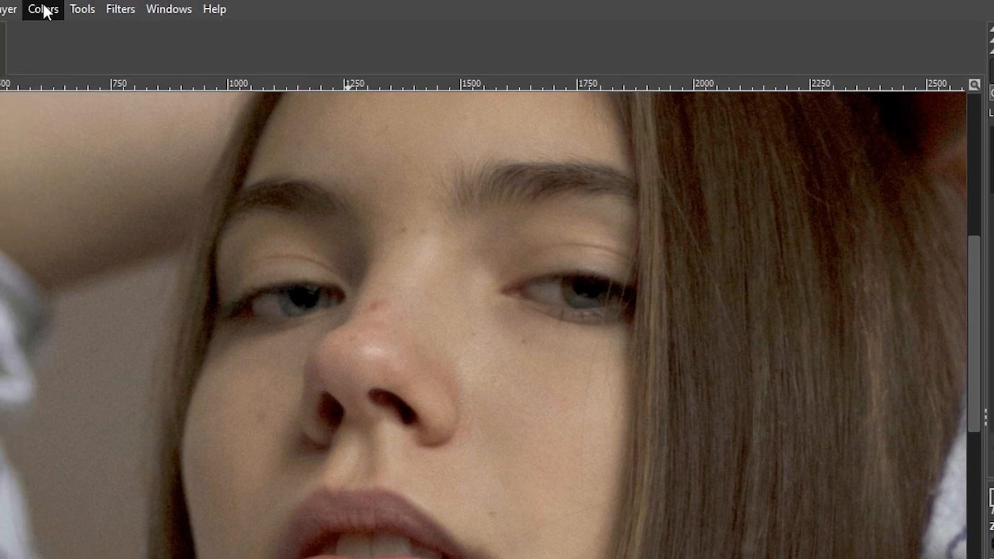
Step: Brighten the Eyes layer with Curves, adding points at input 178 / output 210 and input 62 / output 71
{"action": "left_click", "coordinate": [58, 11]}
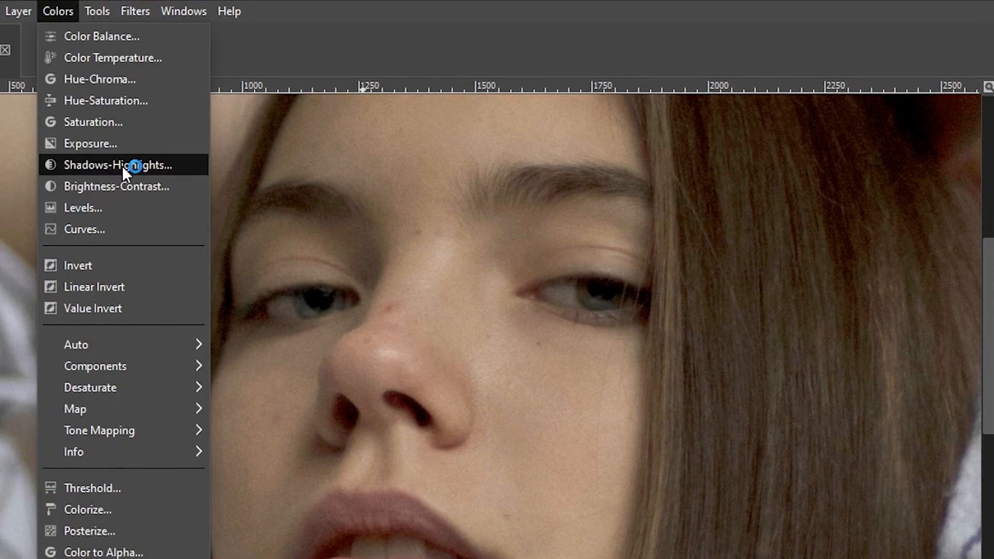
{"action": "left_click", "coordinate": [122, 228]}
{"action": "left_click_drag", "start_coordinate": [657, 139], "coordinate": [936, 127]}
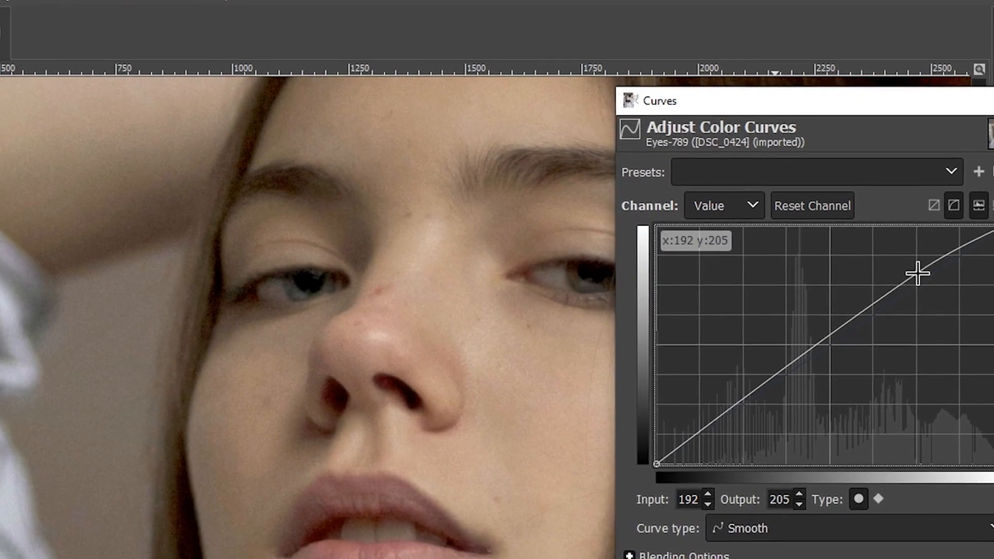
{"action": "left_click_drag", "start_coordinate": [918, 273], "coordinate": [904, 270]}
{"action": "left_click_drag", "start_coordinate": [858, 192], "coordinate": [854, 190]}
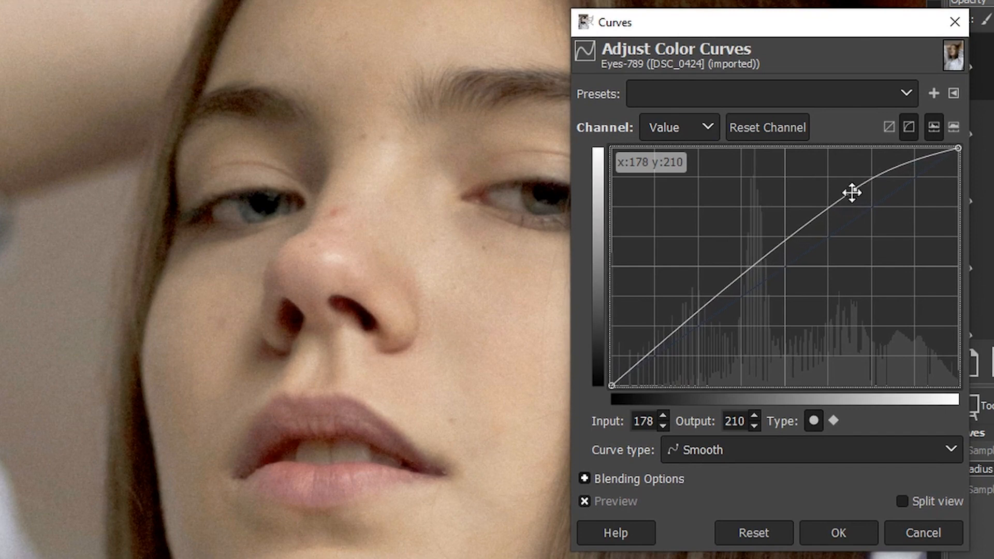
{"action": "left_click_drag", "start_coordinate": [689, 314], "coordinate": [694, 321]}
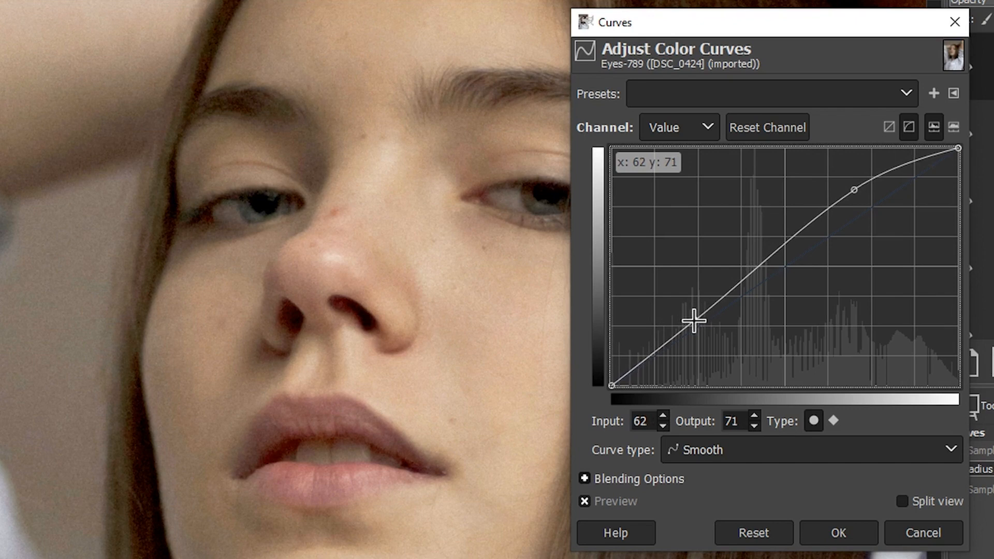
{"action": "left_click", "coordinate": [587, 500]}
{"action": "left_click", "coordinate": [587, 500]}
{"action": "left_click", "coordinate": [587, 500]}
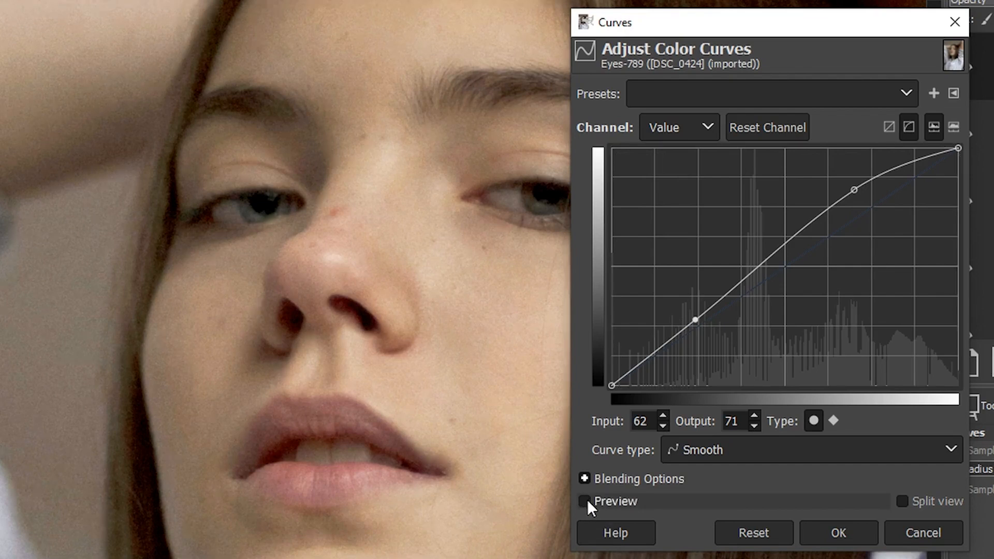
{"action": "left_click", "coordinate": [587, 500]}
{"action": "left_click", "coordinate": [857, 531]}
Step: Add a black (full transparency) layer mask to the Eyes layer and paint white over the eyes
{"action": "left_click", "coordinate": [932, 360]}
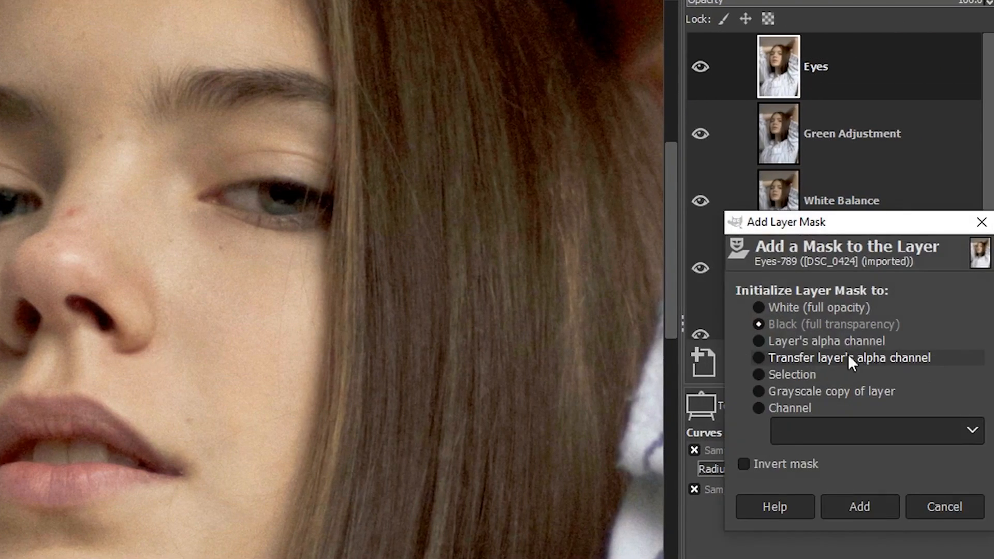
{"action": "left_click", "coordinate": [870, 502]}
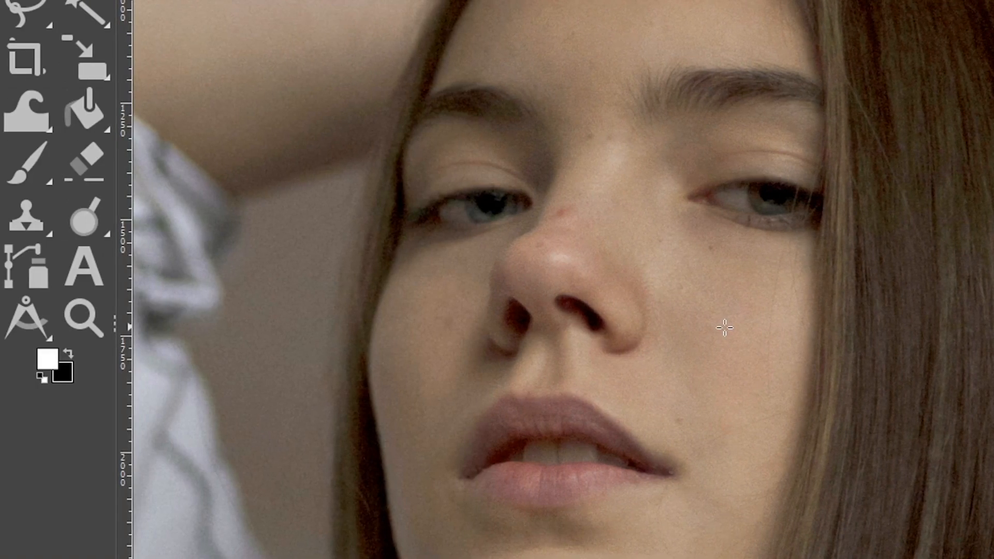
{"action": "key", "text": "p"}
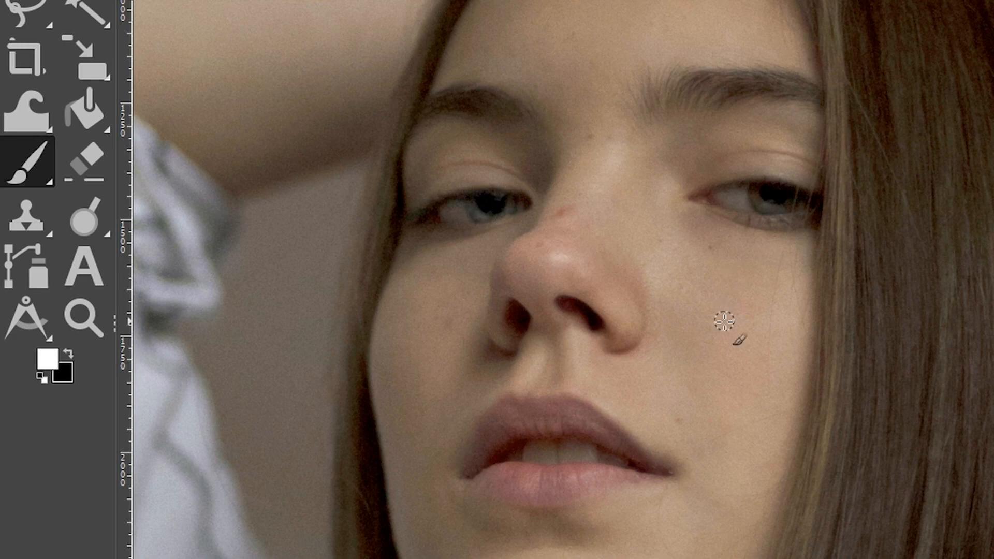
{"action": "key", "text": "z"}
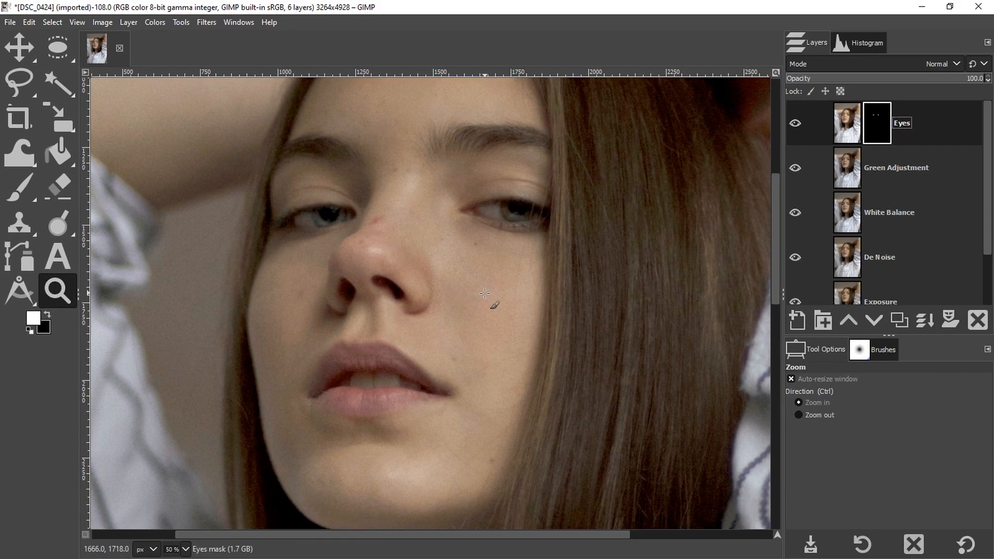
{"action": "key", "text": "shift+ctrl+j"}
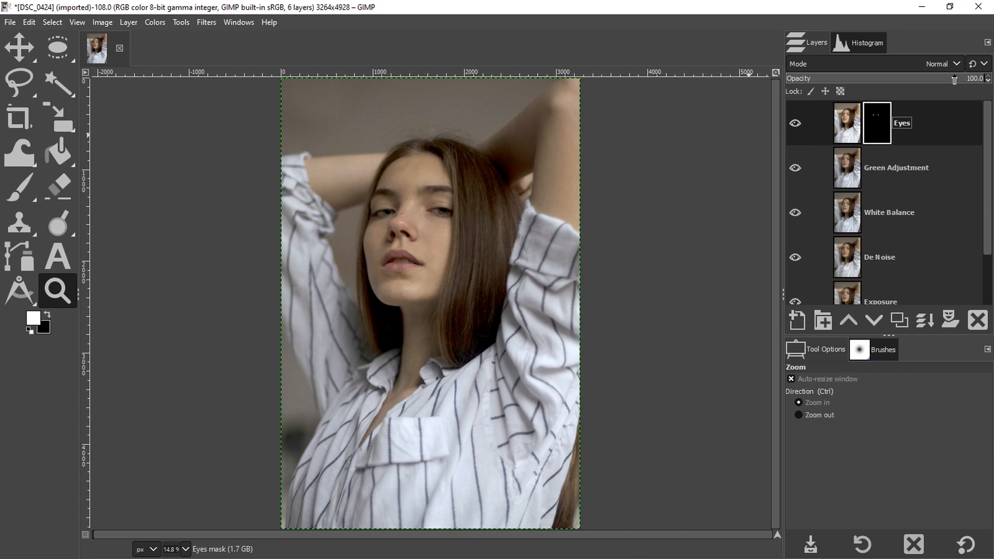
Step: Examine the hair and arm area up close, then select the Exposure layer and fit the whole image in view
{"action": "left_click_drag", "start_coordinate": [951, 79], "coordinate": [948, 79]}
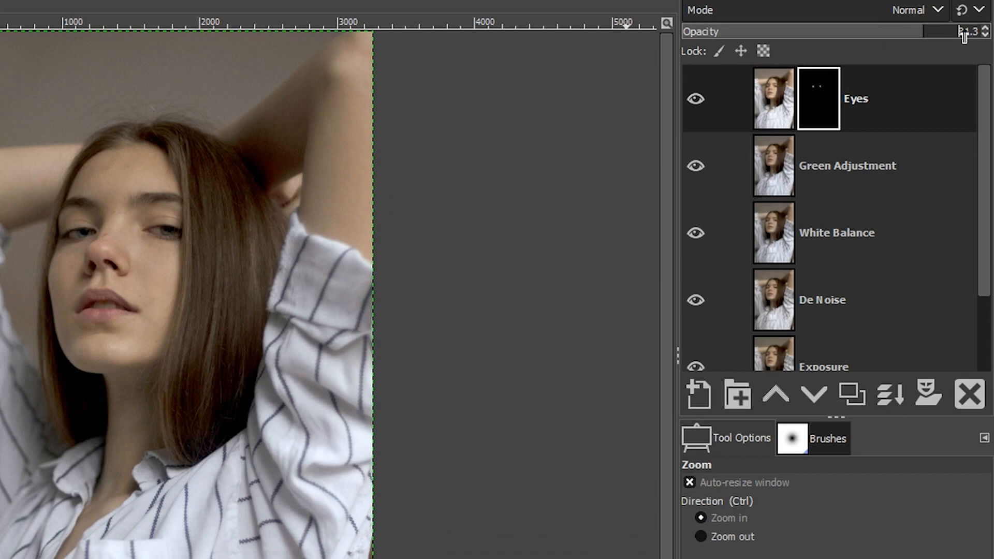
{"action": "left_click_drag", "start_coordinate": [964, 35], "coordinate": [990, 33]}
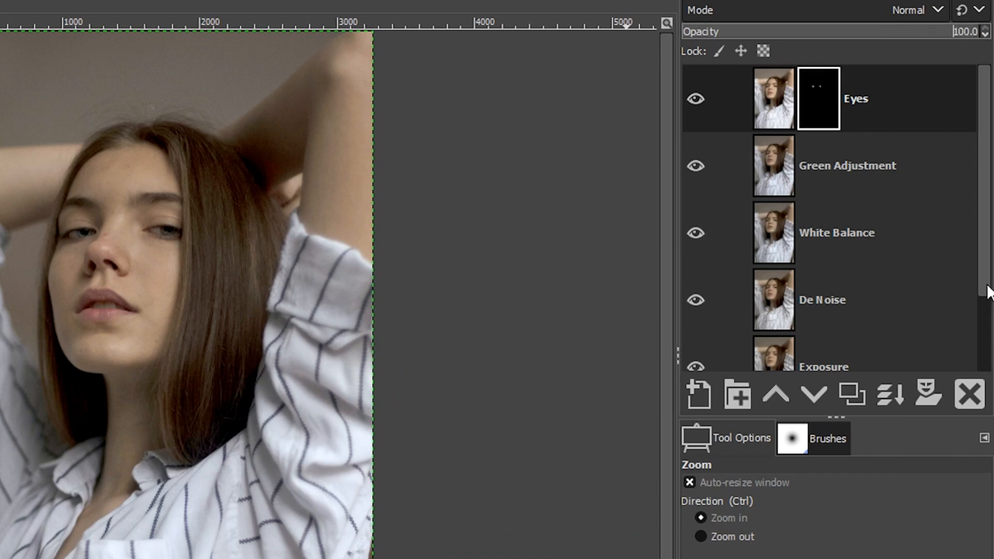
{"action": "left_click_drag", "start_coordinate": [991, 266], "coordinate": [975, 227]}
{"action": "left_click", "coordinate": [249, 149]}
{"action": "left_click", "coordinate": [249, 147]}
{"action": "left_click", "coordinate": [249, 148]}
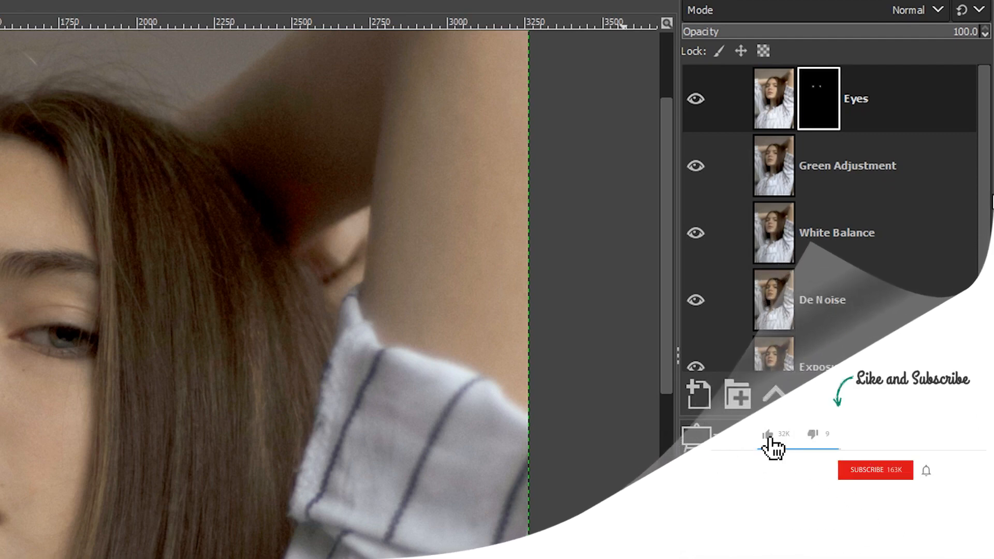
{"action": "scroll", "coordinate": [978, 210], "scroll_direction": "down", "scroll_amount": 3}
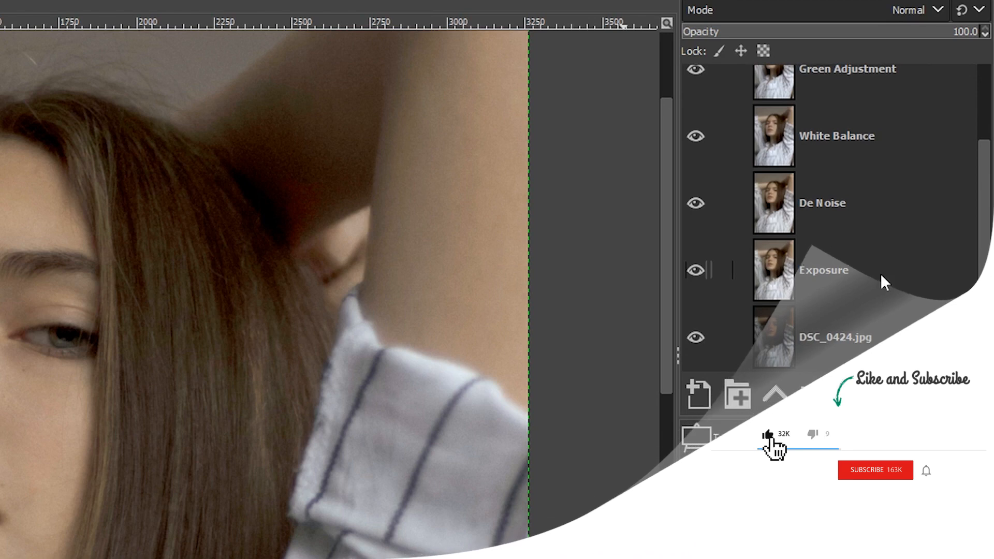
{"action": "left_click", "coordinate": [735, 275]}
{"action": "left_click", "coordinate": [696, 271]}
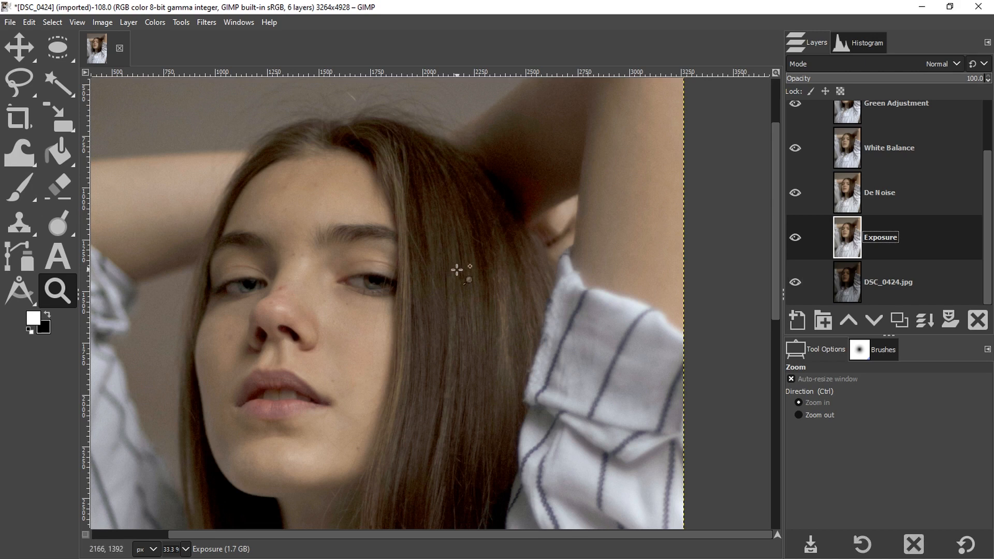
{"action": "key", "text": "shift+ctrl+j"}
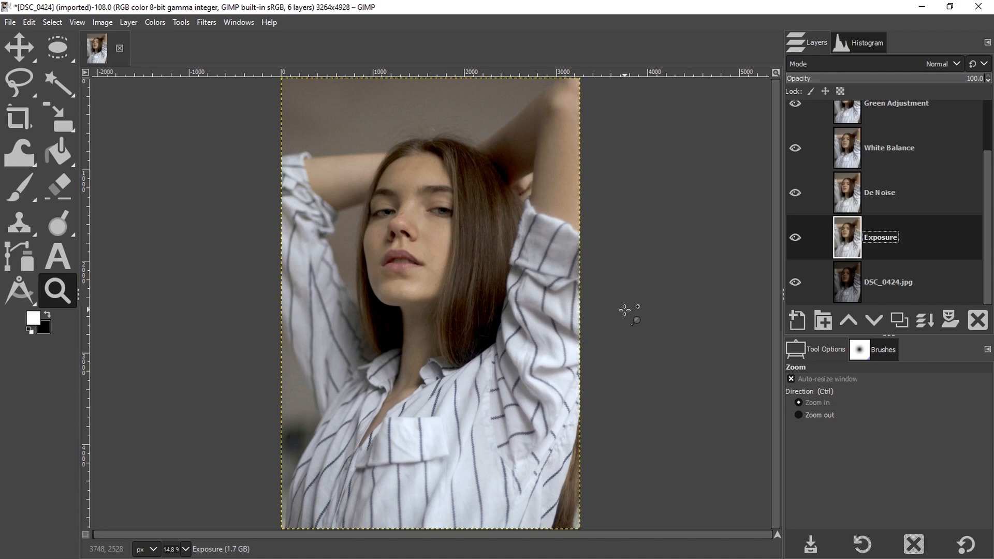
Step: Switch to the Mac's GIMP and open the raw file DSC_0424.NEF by dropping it onto the empty window
{"action": "mouse_move", "coordinate": [649, 544]}
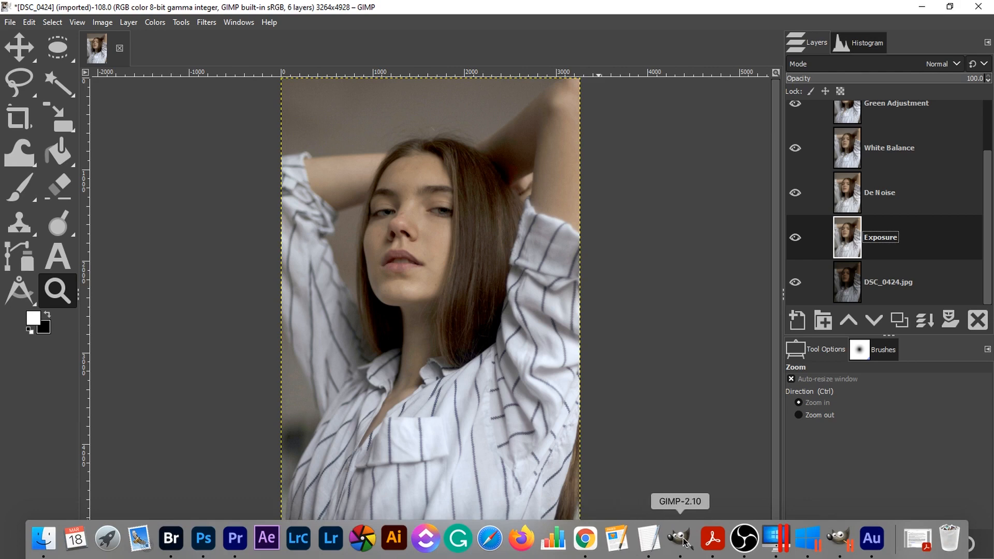
{"action": "left_click", "coordinate": [681, 540]}
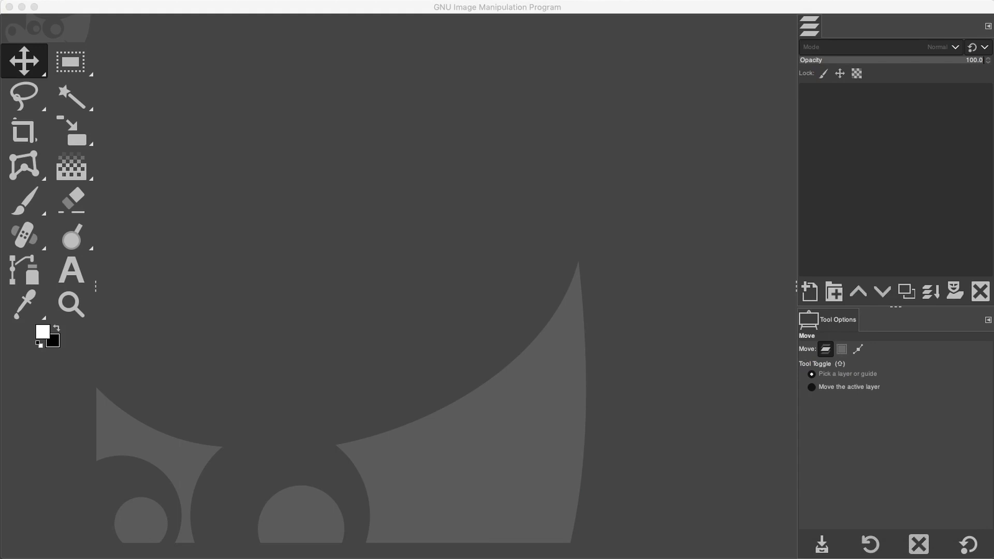
{"action": "left_click", "coordinate": [277, 278]}
{"action": "left_click_drag", "start_coordinate": [0, 331], "coordinate": [325, 313]}
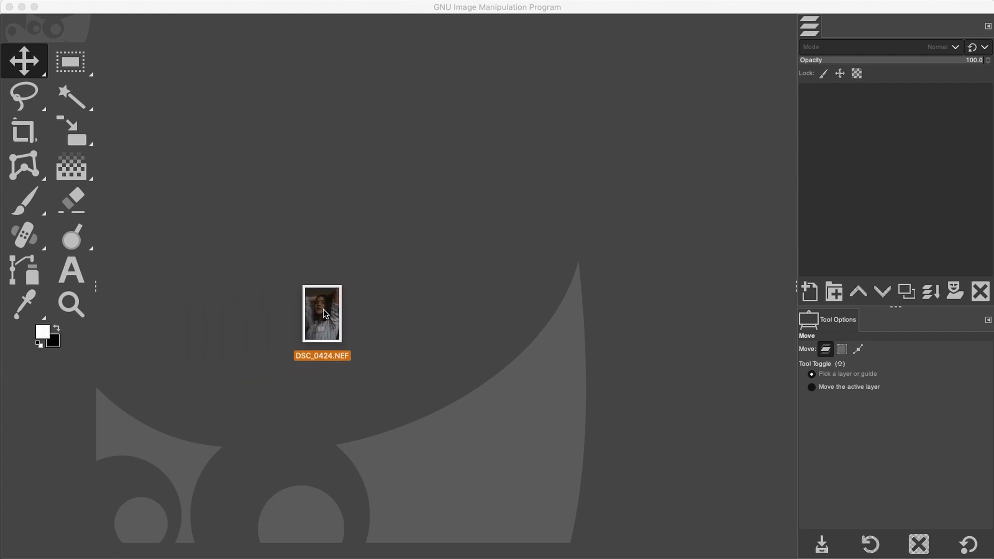
{"action": "left_click_drag", "start_coordinate": [323, 309], "coordinate": [323, 310]}
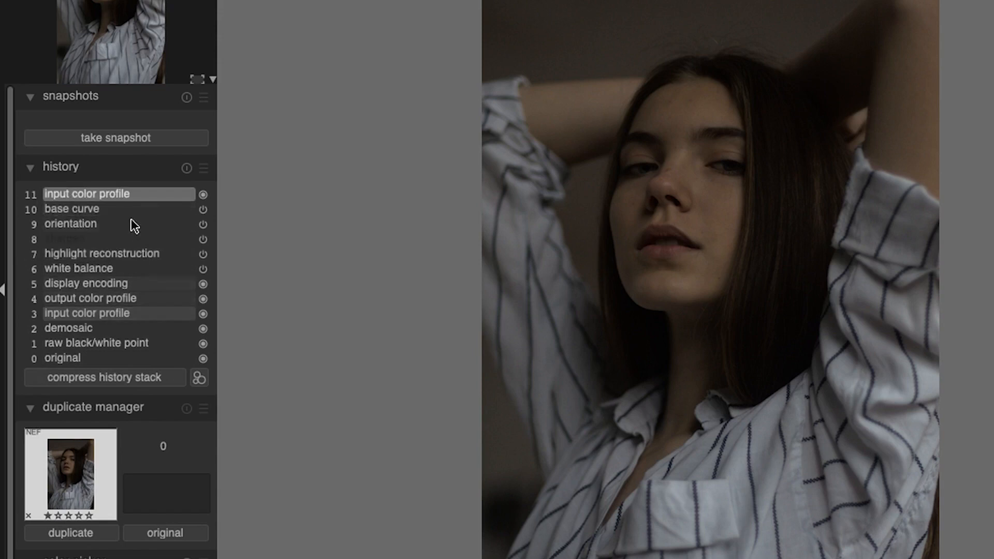
Step: Step back in the history stack to the orientation entry, comparing it with the input color profile state
{"action": "left_click", "coordinate": [102, 224]}
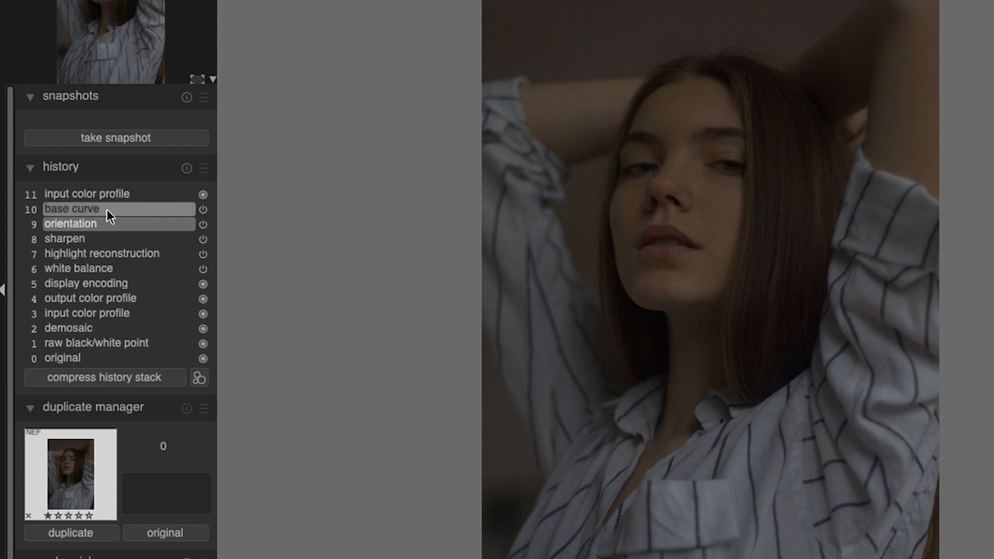
{"action": "left_click", "coordinate": [105, 194]}
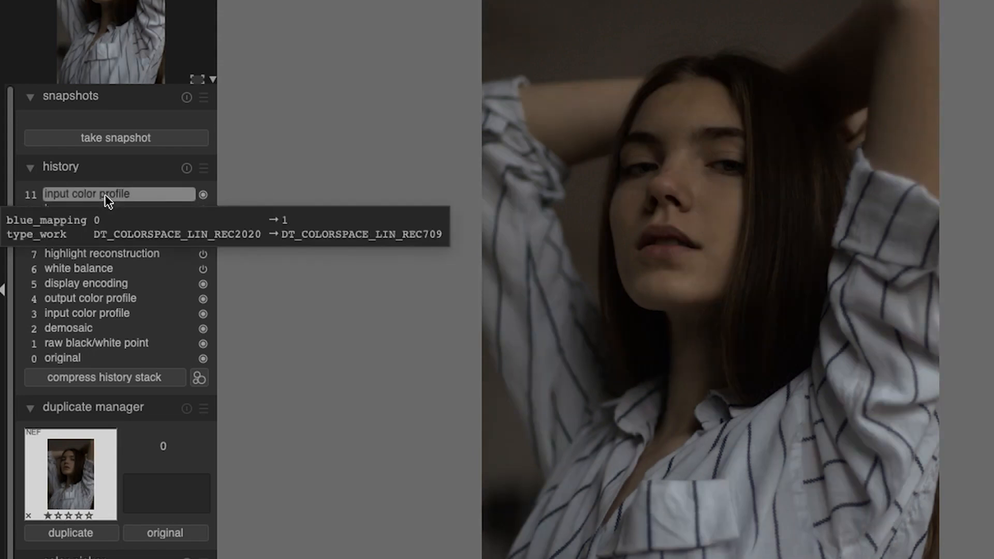
{"action": "left_click", "coordinate": [104, 222]}
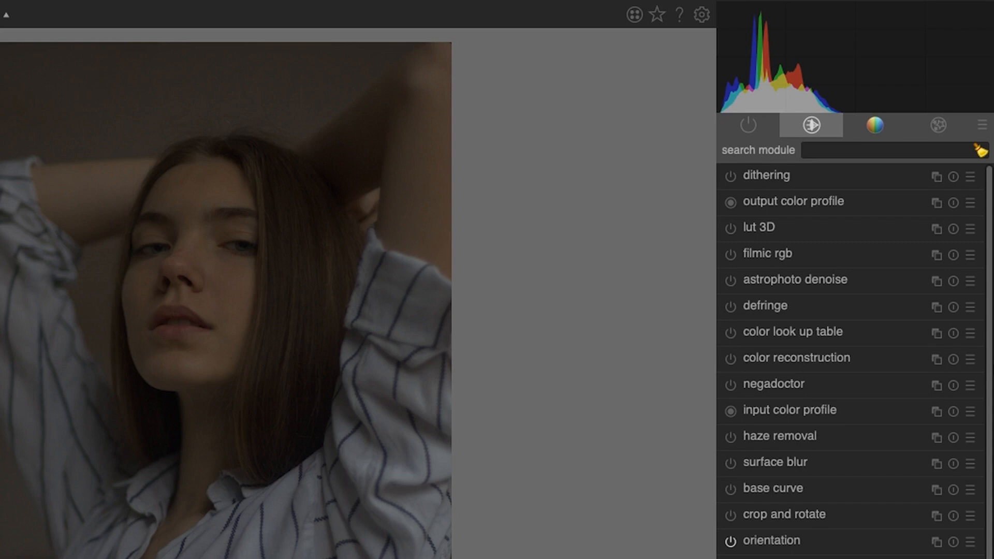
Step: Find the basic adjustments module and raise the exposure to 1.51 EV
{"action": "mouse_move", "coordinate": [821, 67]}
{"action": "type", "text": "basic"}
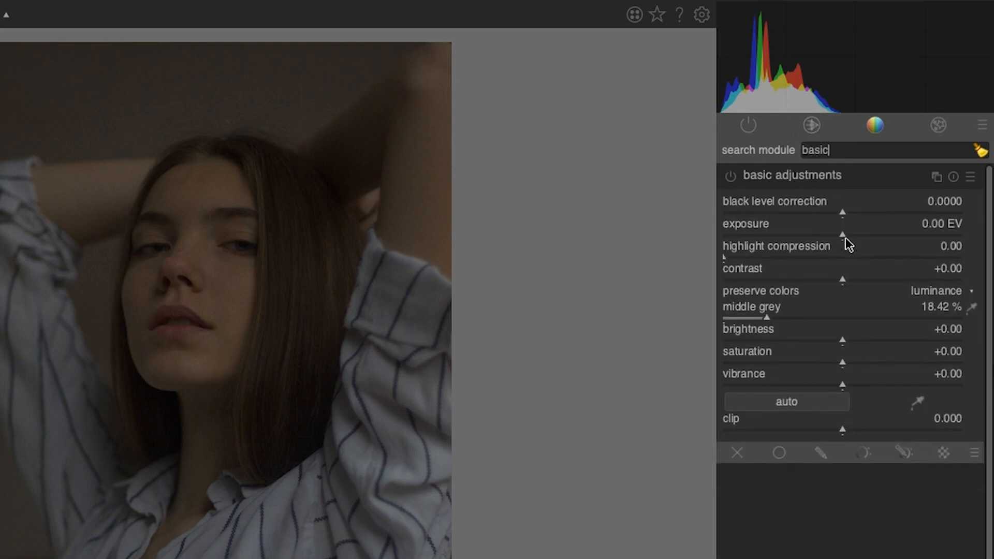
{"action": "left_click_drag", "start_coordinate": [845, 240], "coordinate": [889, 245]}
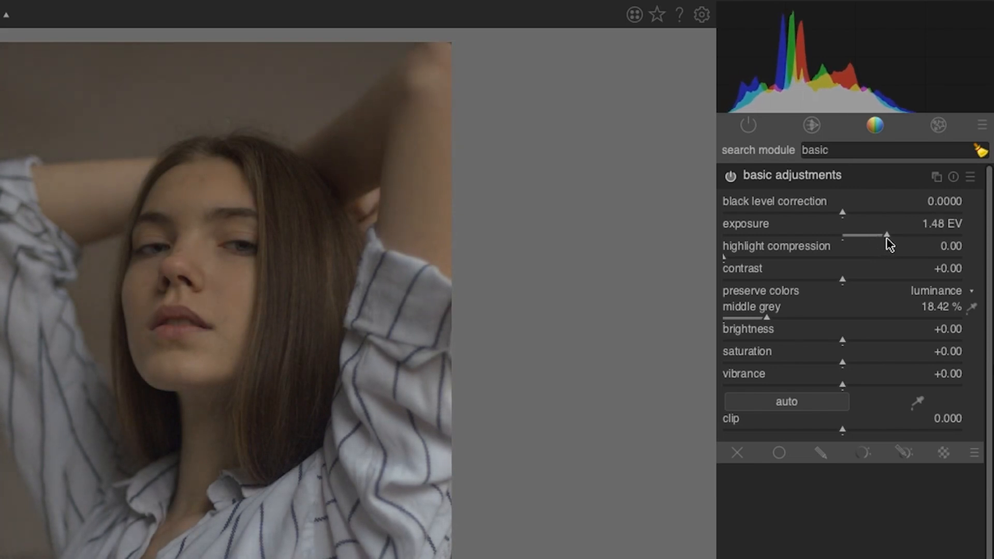
{"action": "left_click_drag", "start_coordinate": [886, 238], "coordinate": [888, 239]}
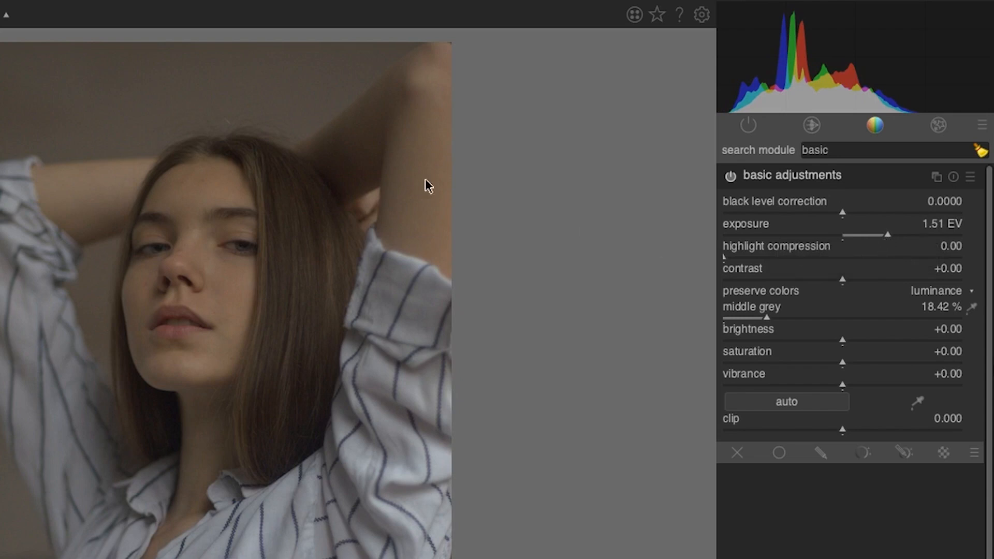
Step: Zoom in to examine the hair and forehead detail, then zoom back out to the whole photo
{"action": "scroll", "coordinate": [340, 162], "scroll_direction": "up", "scroll_amount": 1}
{"action": "scroll", "coordinate": [337, 160], "scroll_direction": "up", "scroll_amount": 1}
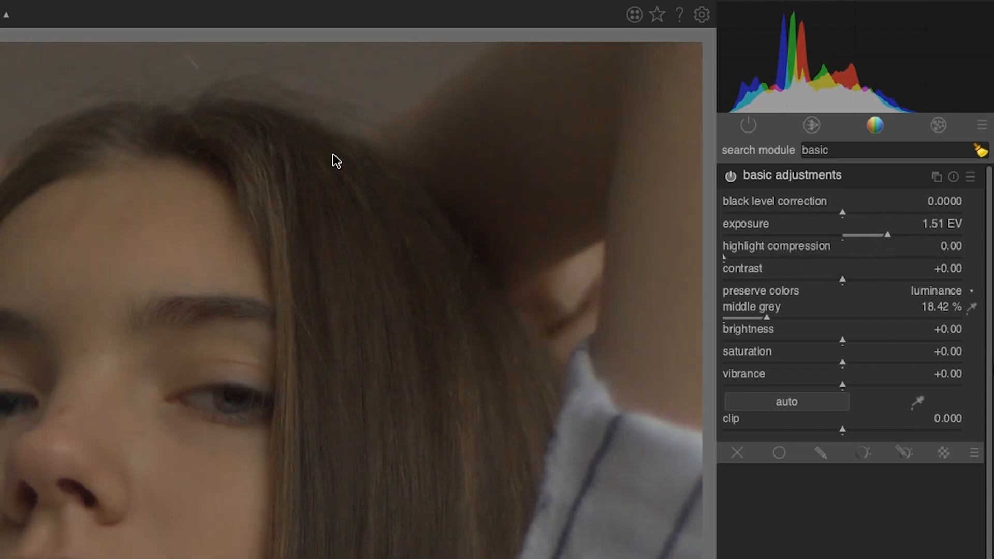
{"action": "left_click_drag", "start_coordinate": [368, 177], "coordinate": [244, 204]}
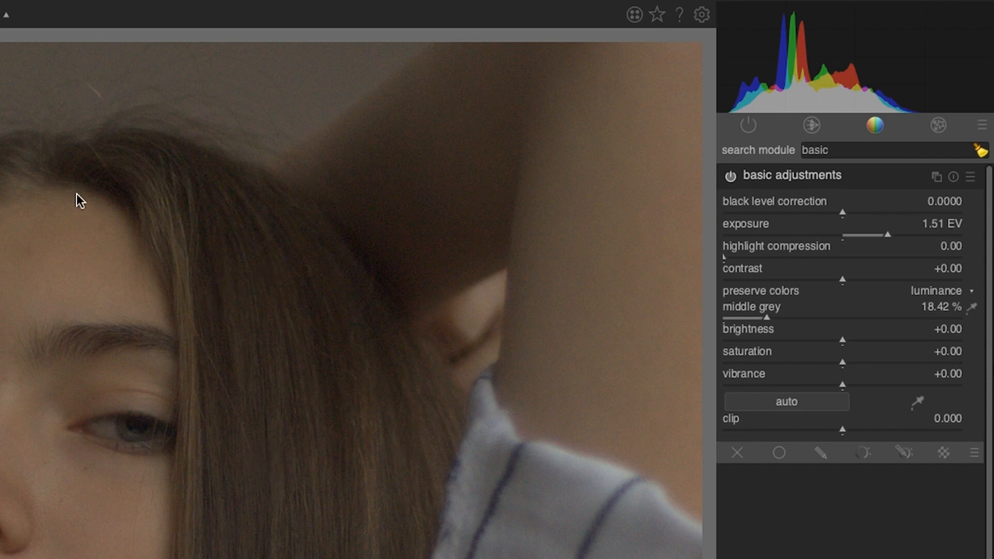
{"action": "scroll", "coordinate": [228, 172], "scroll_direction": "up", "scroll_amount": 1}
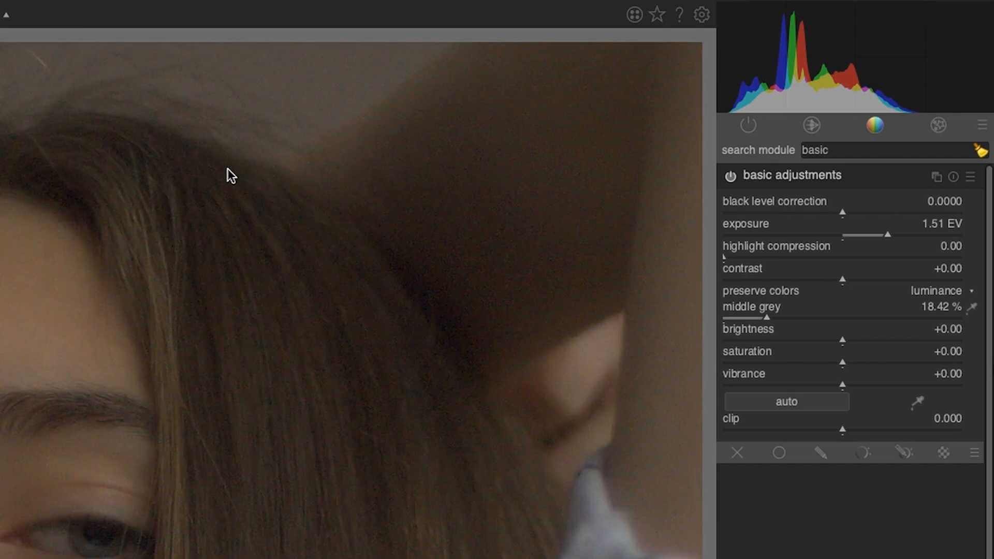
{"action": "left_click_drag", "start_coordinate": [269, 142], "coordinate": [277, 313]}
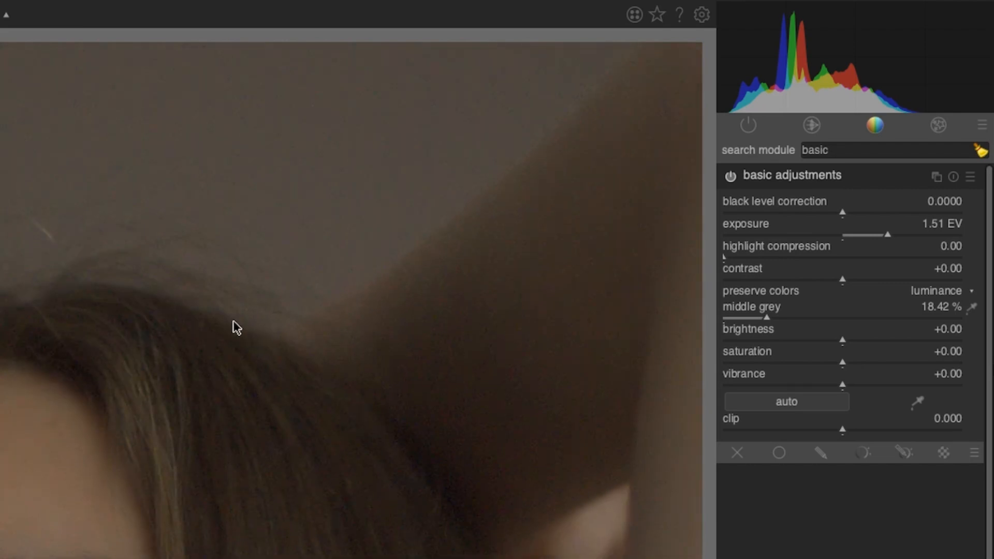
{"action": "scroll", "coordinate": [233, 328], "scroll_direction": "down", "scroll_amount": 2}
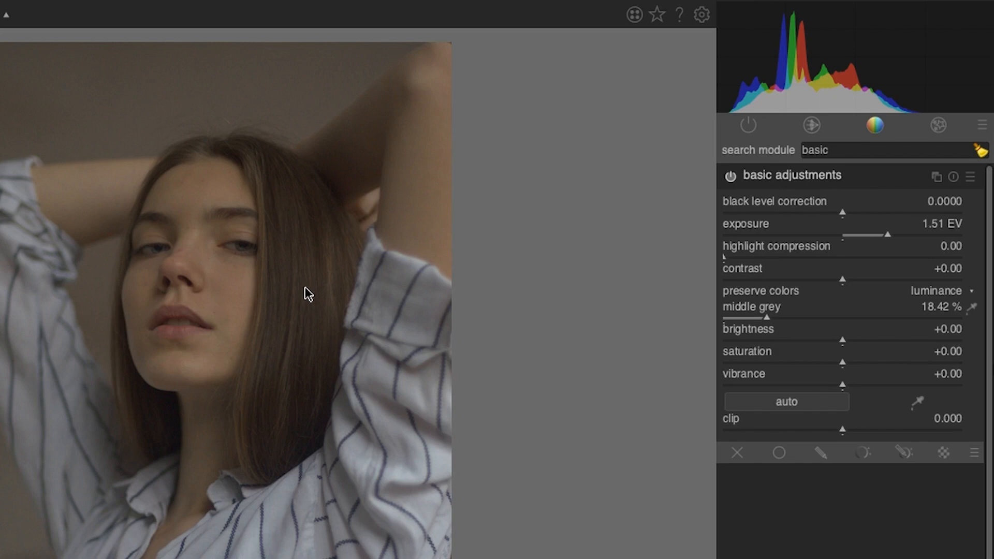
Step: Open the levels module and move the black point slightly in and the white point down
{"action": "left_click", "coordinate": [835, 150]}
{"action": "double_click", "coordinate": [835, 150]}
{"action": "type", "text": "levels"}
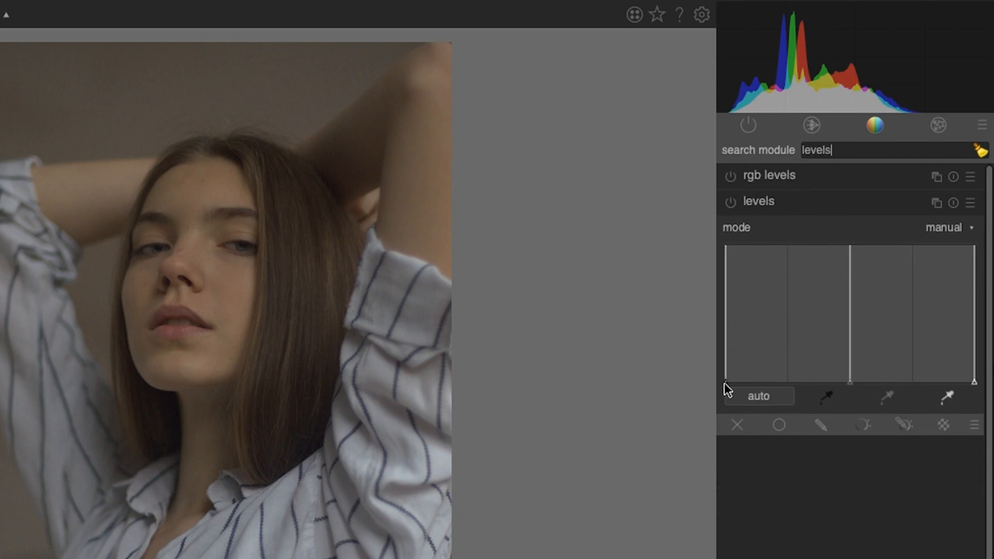
{"action": "left_click_drag", "start_coordinate": [726, 387], "coordinate": [732, 388]}
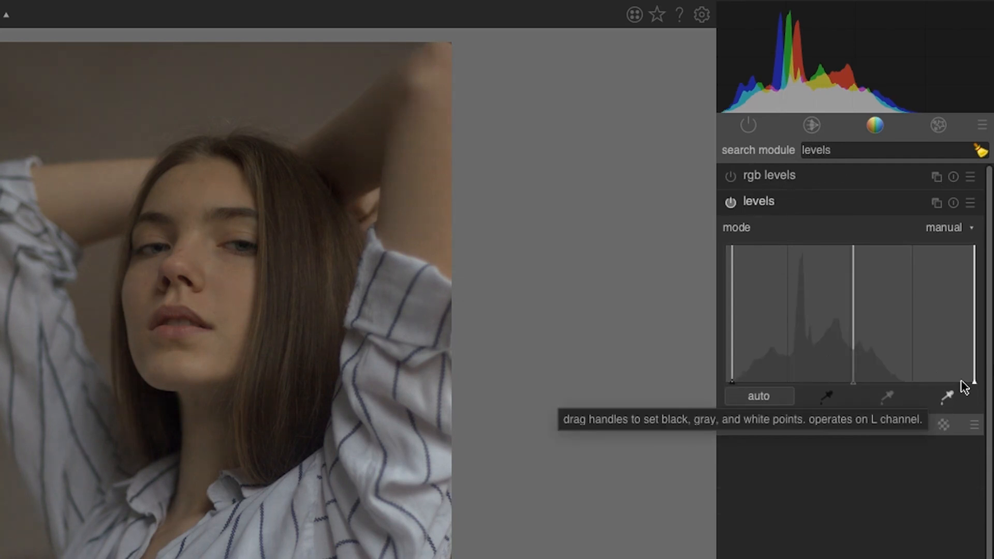
{"action": "left_click_drag", "start_coordinate": [973, 388], "coordinate": [919, 389]}
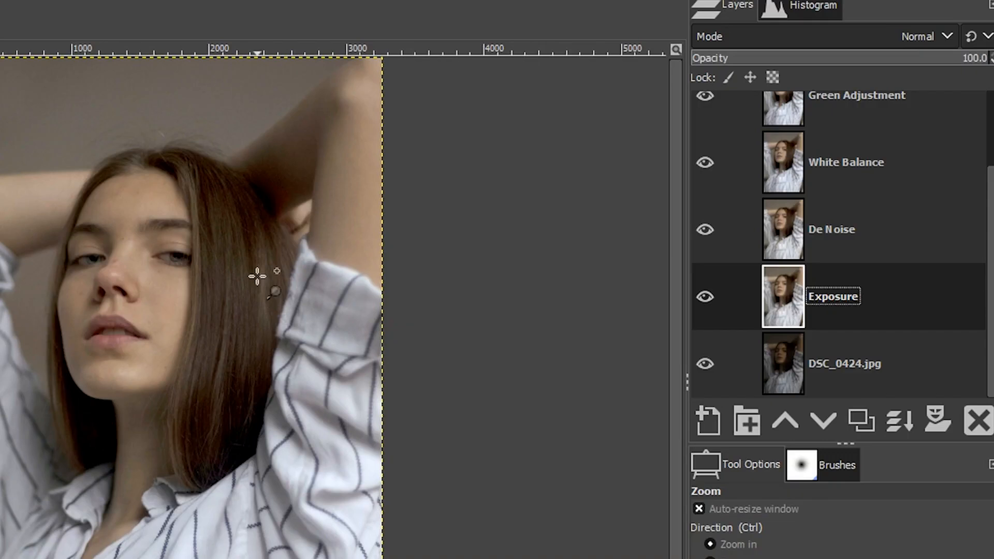
Step: Switch to GIMP and float the Histogram dock to compare the Exposure layer's value histogram
{"action": "left_click_drag", "start_coordinate": [805, 7], "coordinate": [499, 288]}
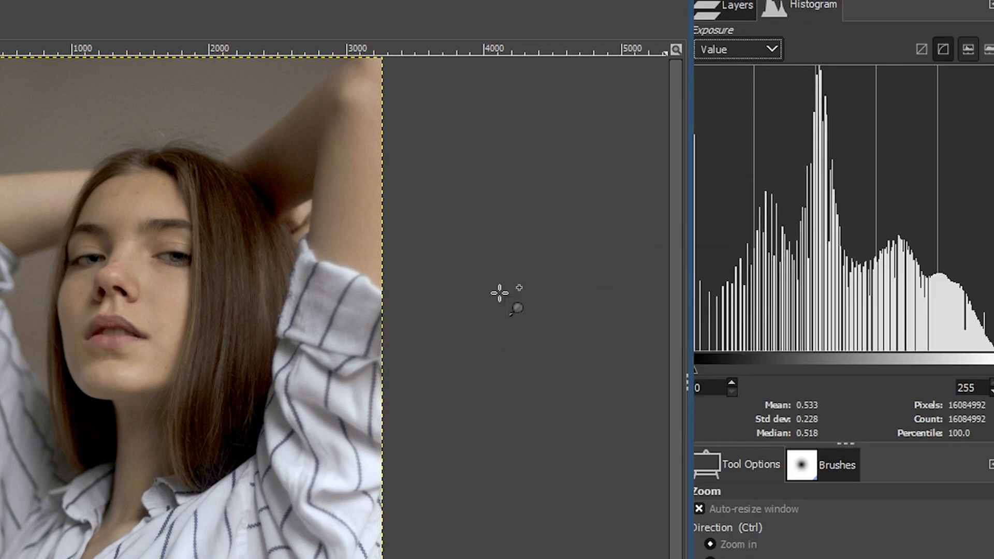
{"action": "left_click_drag", "start_coordinate": [598, 182], "coordinate": [988, 0]}
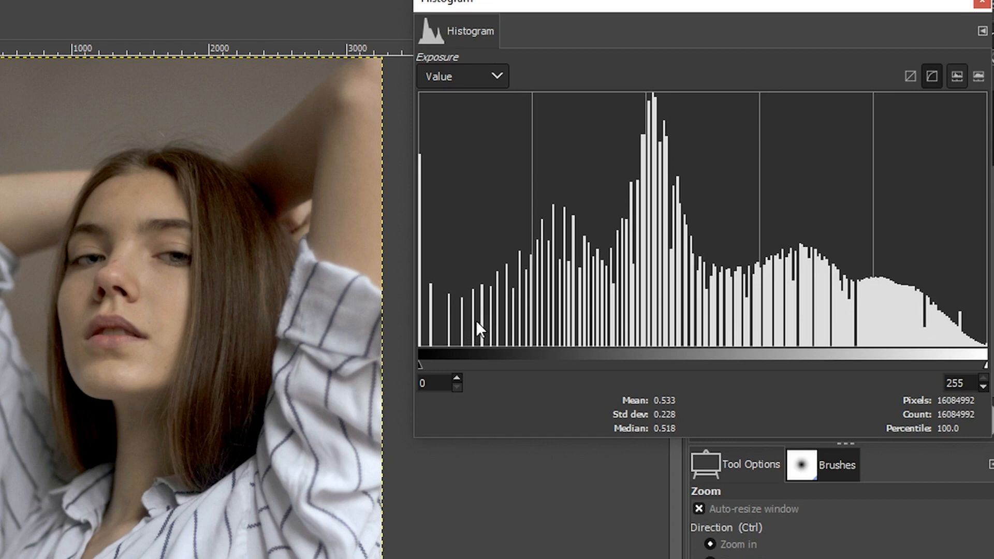
{"action": "left_click", "coordinate": [267, 171]}
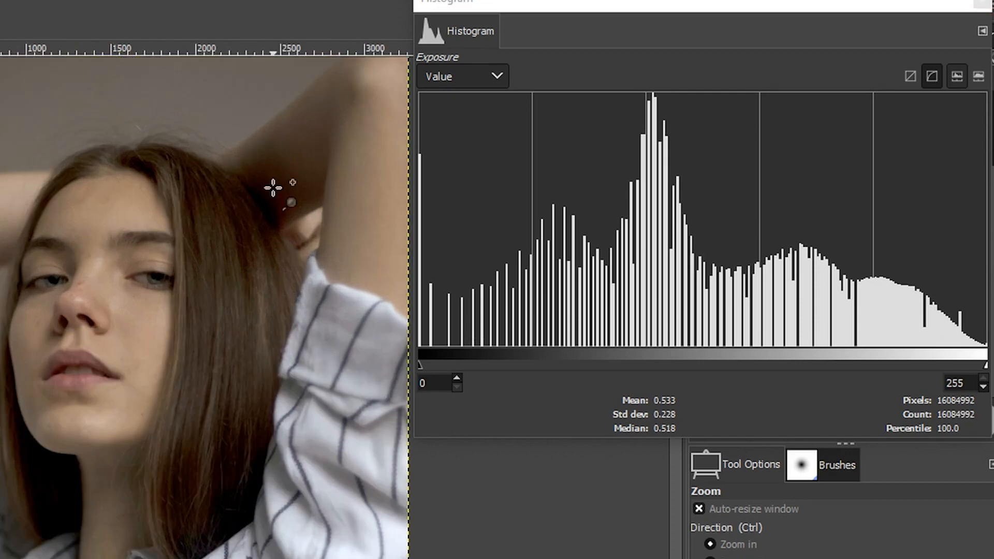
{"action": "left_click", "coordinate": [272, 187]}
{"action": "left_click", "coordinate": [272, 190]}
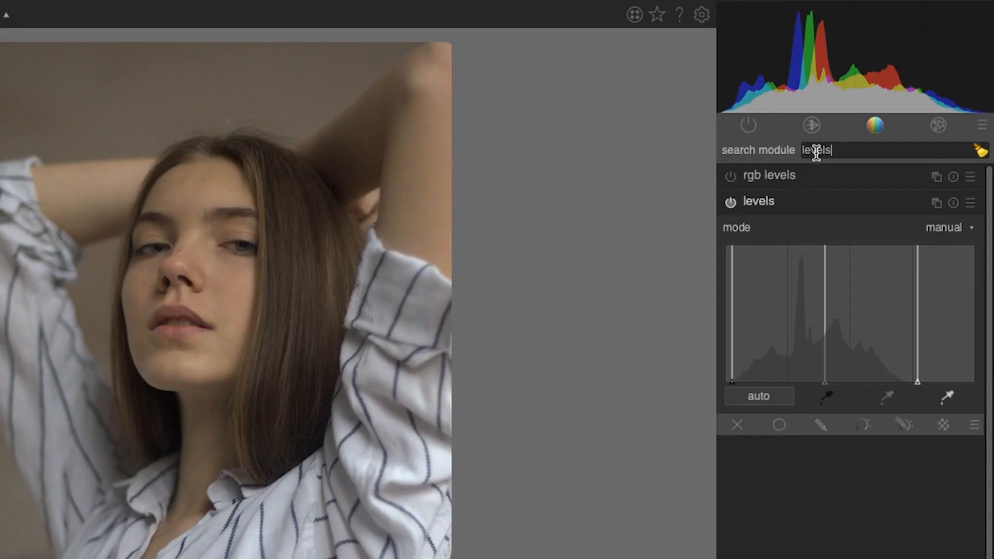
Step: Open the tone curve module, add a midtone point and raise a shadow point to about 23.4 / 28.2
{"action": "double_click", "coordinate": [816, 152]}
{"action": "type", "text": "curves"}
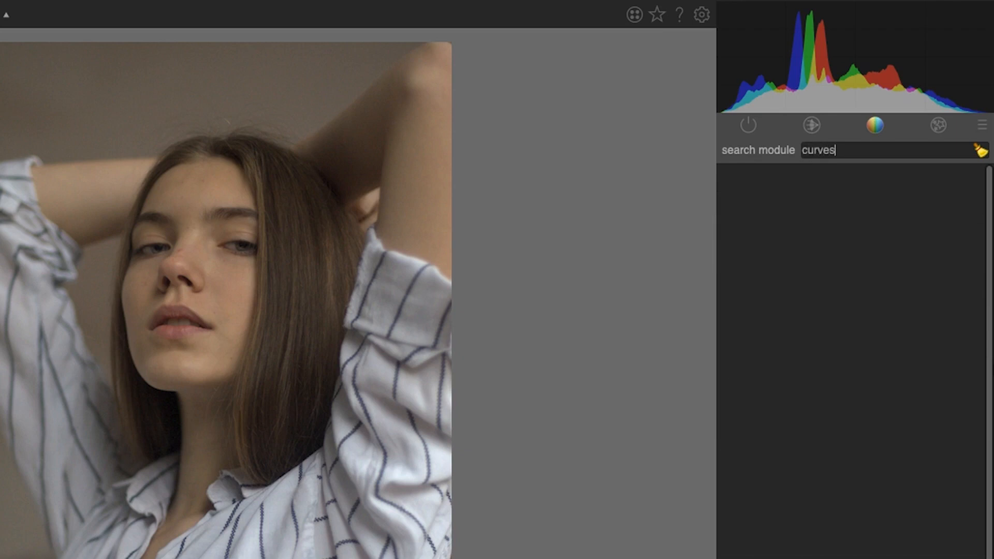
{"action": "key", "text": "BackSpace"}
{"action": "left_click", "coordinate": [867, 208]}
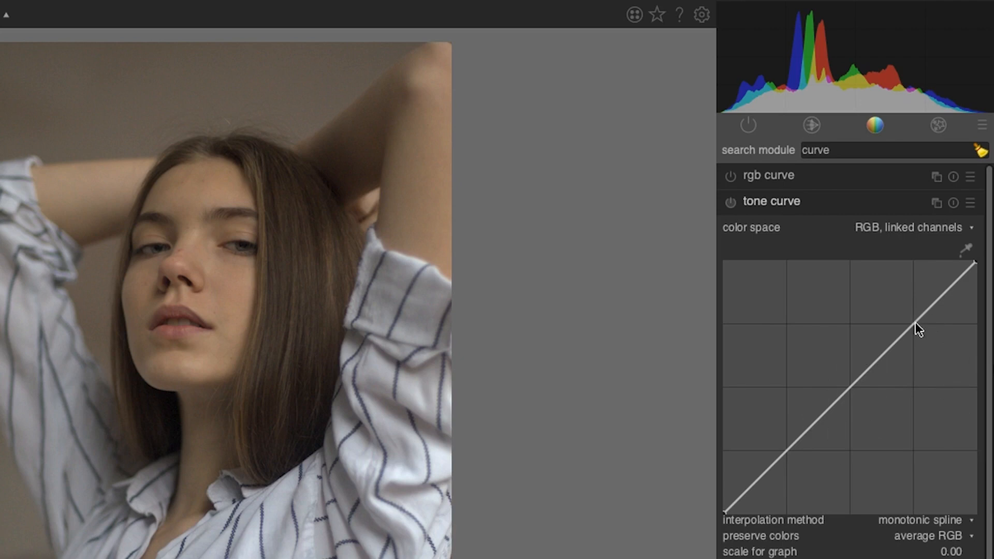
{"action": "mouse_move", "coordinate": [850, 388]}
{"action": "left_mouse_down"}
{"action": "mouse_move", "coordinate": [839, 365]}
{"action": "mouse_move", "coordinate": [872, 413]}
{"action": "mouse_move", "coordinate": [850, 387]}
{"action": "left_mouse_up"}
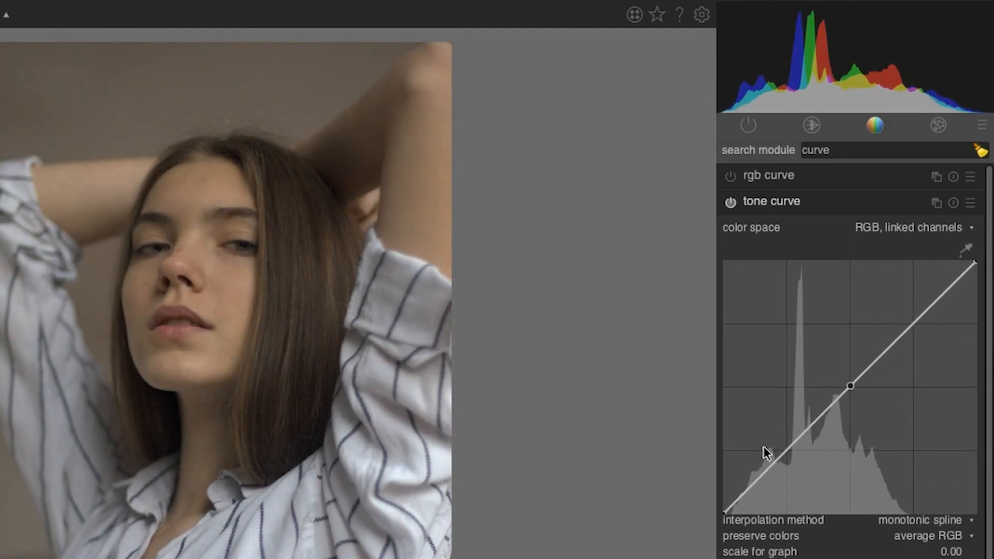
{"action": "left_click_drag", "start_coordinate": [787, 446], "coordinate": [781, 436]}
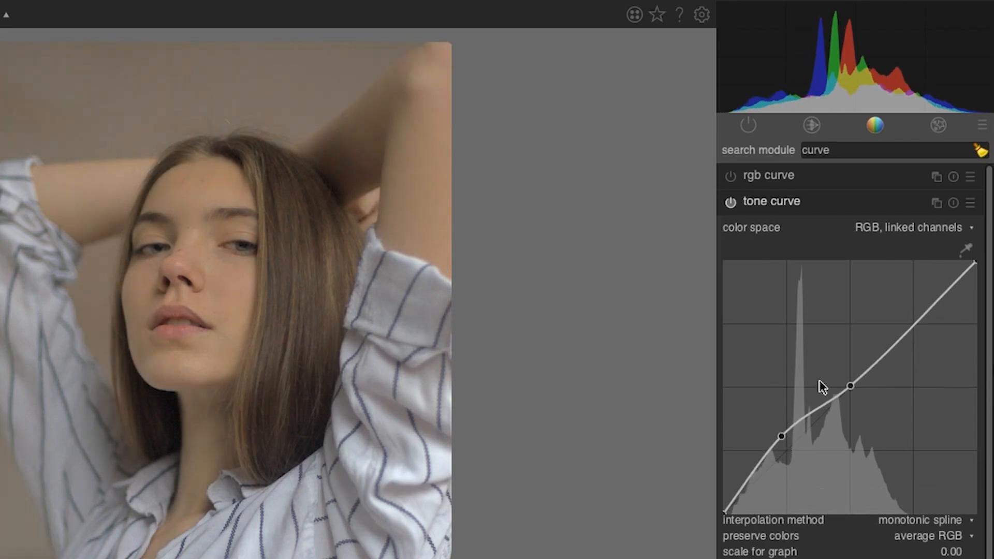
{"action": "left_click_drag", "start_coordinate": [780, 433], "coordinate": [781, 439]}
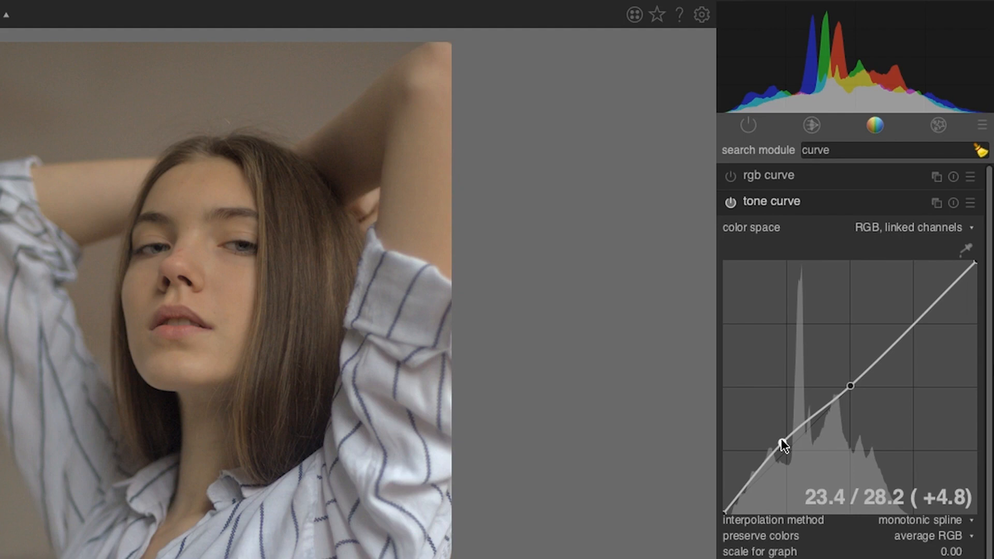
Step: Toggle the tone curve on and off to compare, nudging the shadow point slightly lower
{"action": "left_click", "coordinate": [732, 203]}
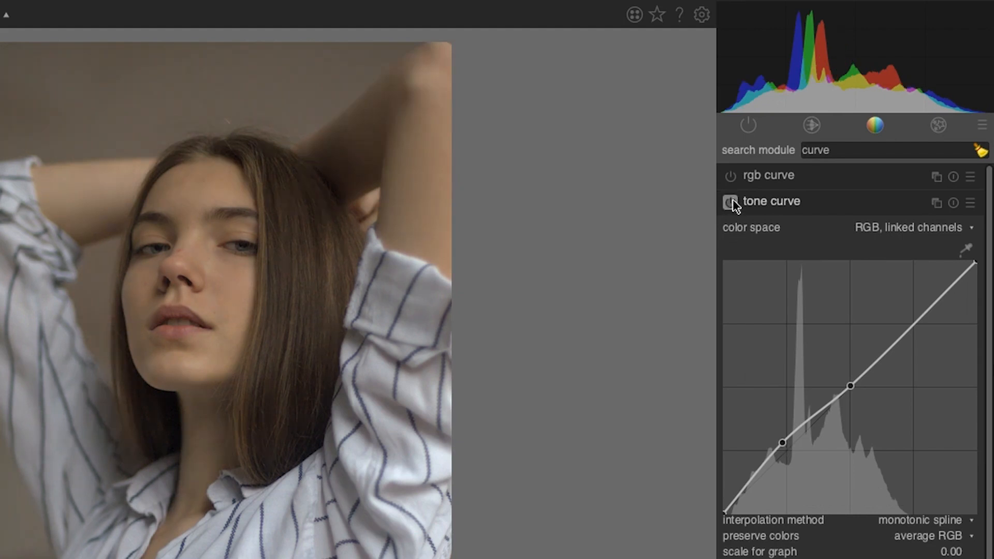
{"action": "left_click", "coordinate": [731, 203]}
{"action": "left_click", "coordinate": [731, 203]}
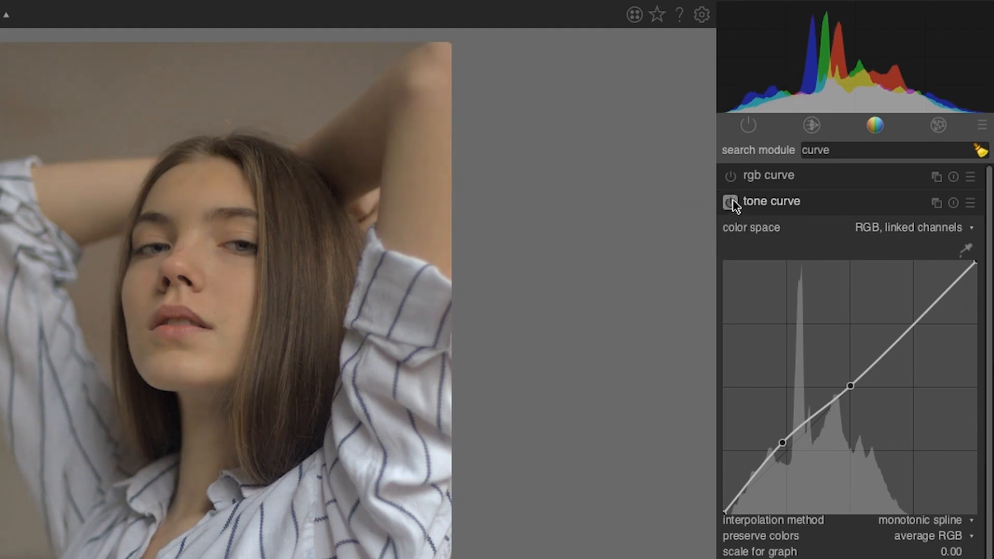
{"action": "left_click", "coordinate": [731, 202]}
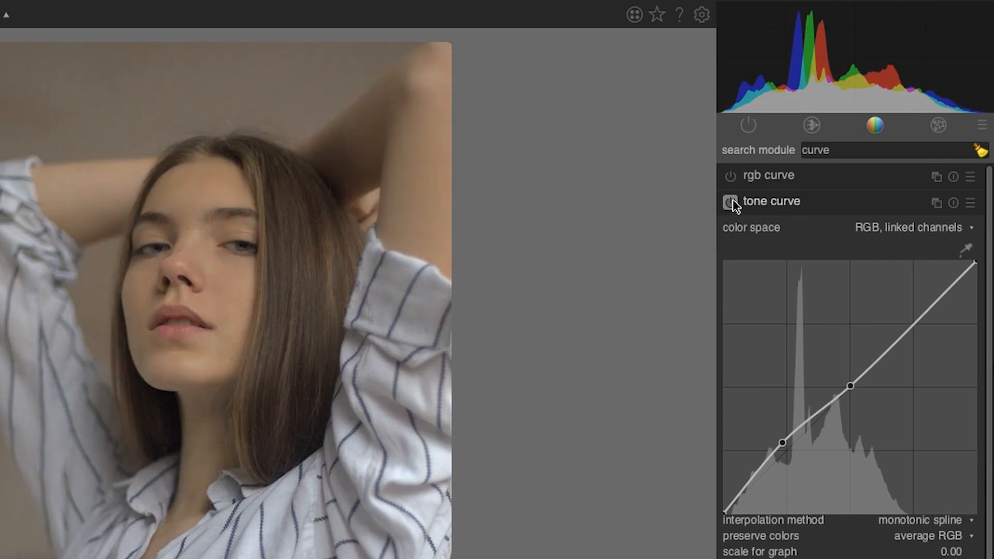
{"action": "left_click", "coordinate": [731, 203]}
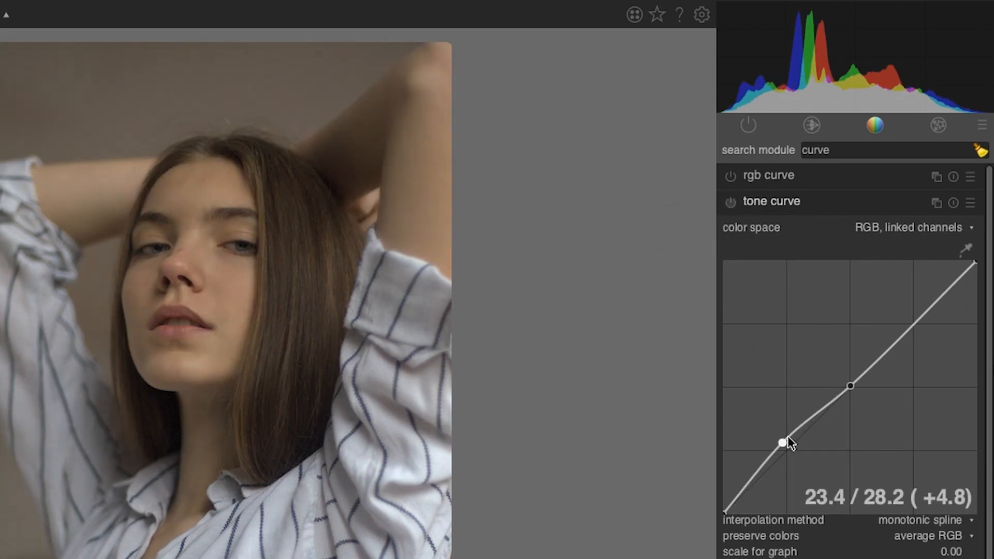
{"action": "left_click_drag", "start_coordinate": [784, 439], "coordinate": [785, 441]}
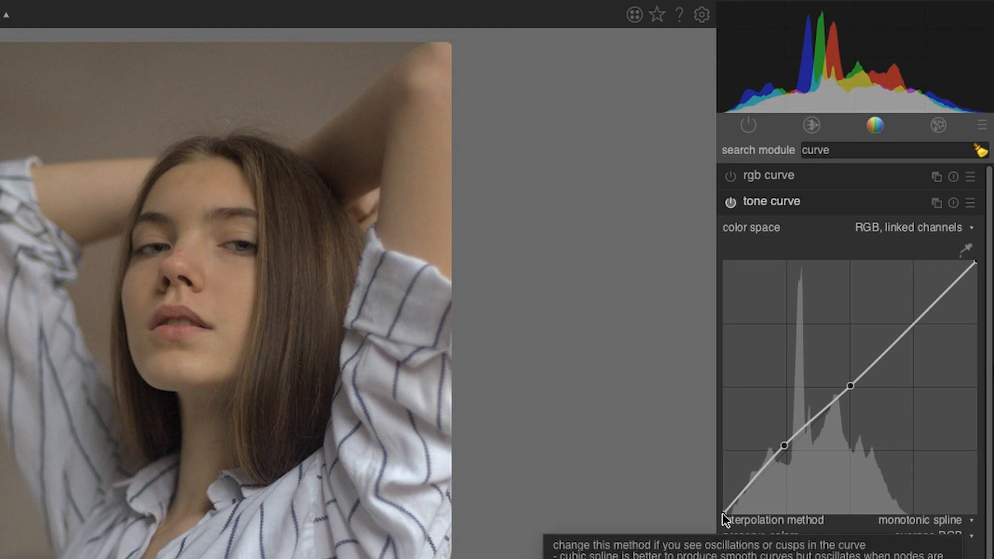
{"action": "left_click", "coordinate": [731, 203]}
{"action": "left_click", "coordinate": [730, 203]}
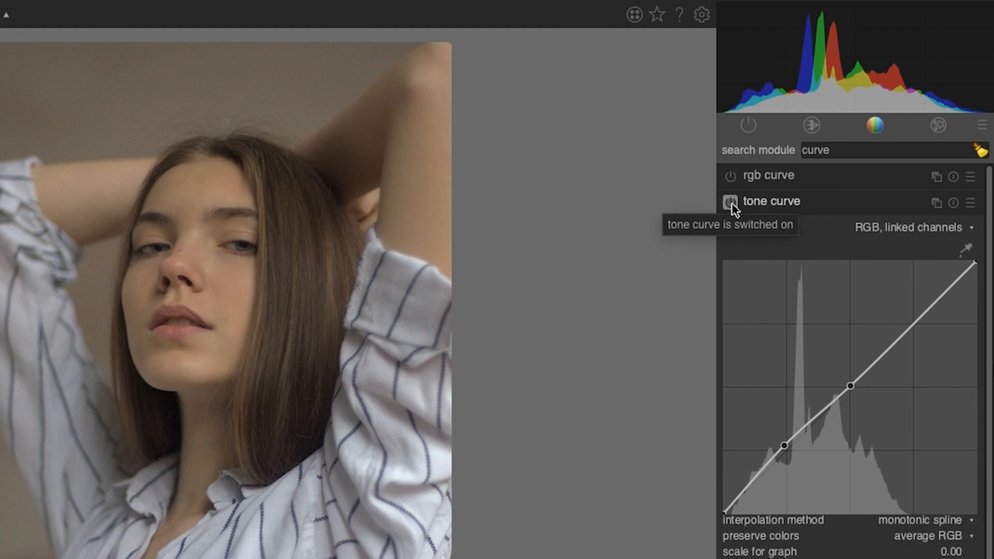
Step: Collapse the tone curve module and zoom in to inspect the hair detail
{"action": "left_click", "coordinate": [787, 201]}
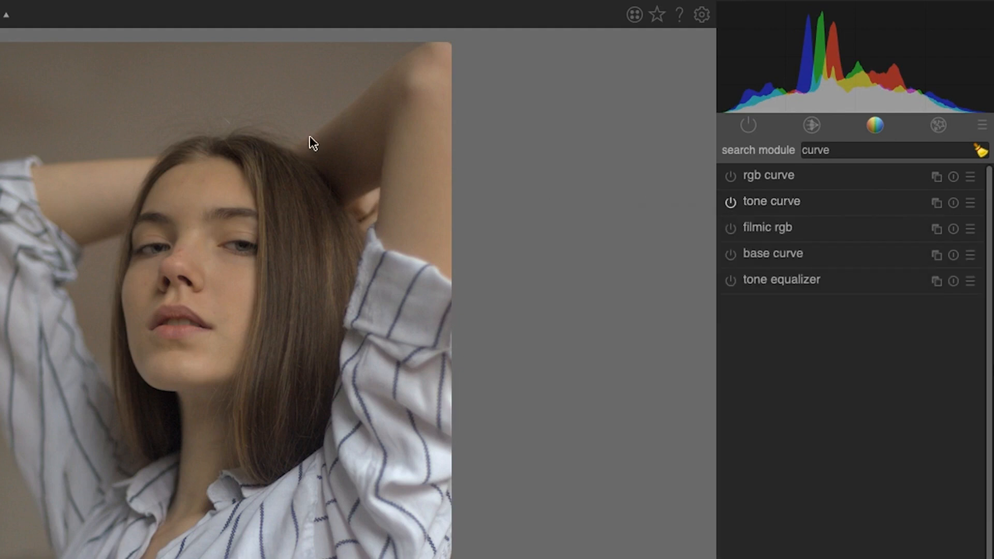
{"action": "scroll", "coordinate": [229, 109], "scroll_direction": "up", "scroll_amount": 2}
{"action": "scroll", "coordinate": [229, 109], "scroll_direction": "up", "scroll_amount": 1}
{"action": "scroll", "coordinate": [225, 107], "scroll_direction": "up", "scroll_amount": 1}
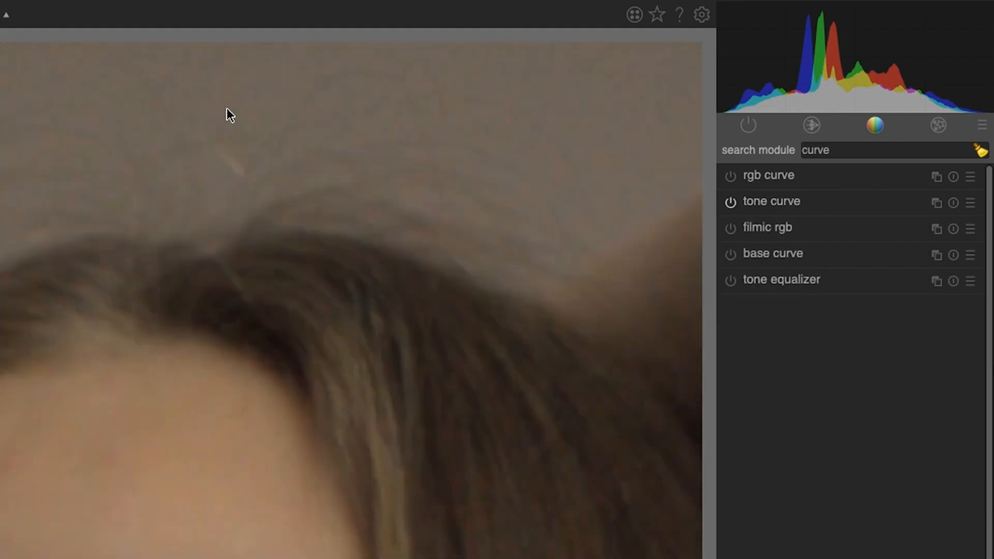
Step: Search the darkroom modules for noise
{"action": "scroll", "coordinate": [222, 108], "scroll_direction": "down", "scroll_amount": 2}
{"action": "scroll", "coordinate": [262, 344], "scroll_direction": "up", "scroll_amount": 2}
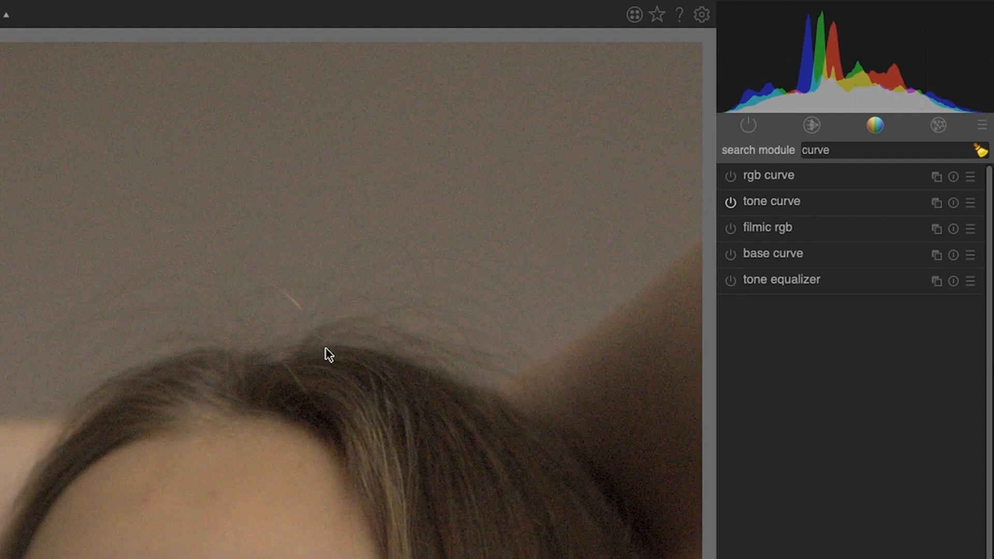
{"action": "double_click", "coordinate": [845, 150]}
{"action": "type", "text": "noise"}
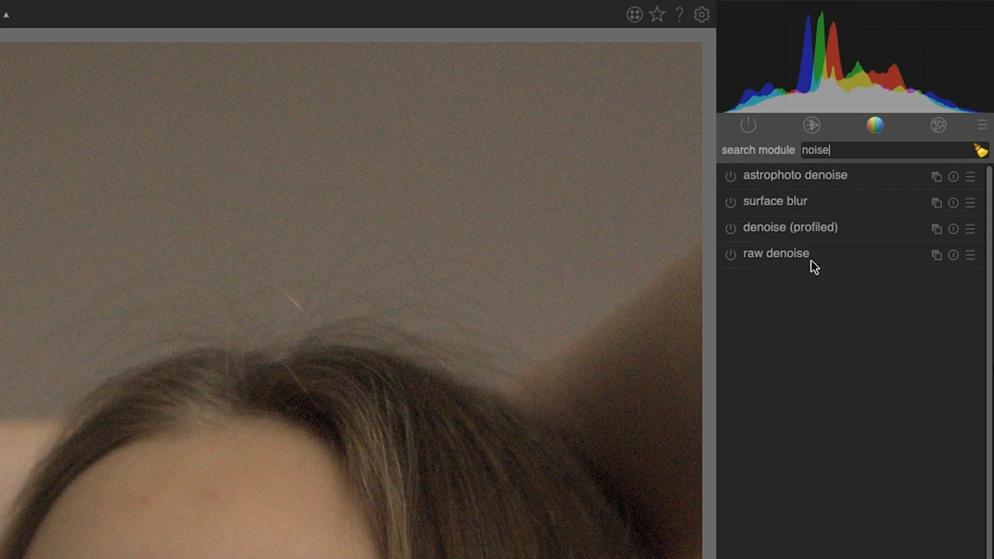
Step: Enable denoise (profiled) to compare the hair detail, then switch it back off
{"action": "mouse_move", "coordinate": [809, 258]}
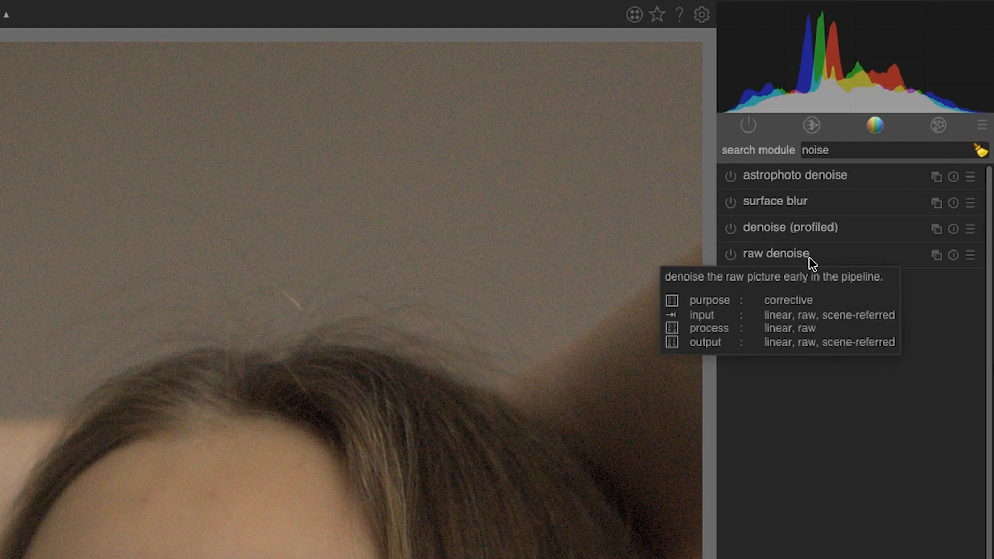
{"action": "mouse_move", "coordinate": [828, 182]}
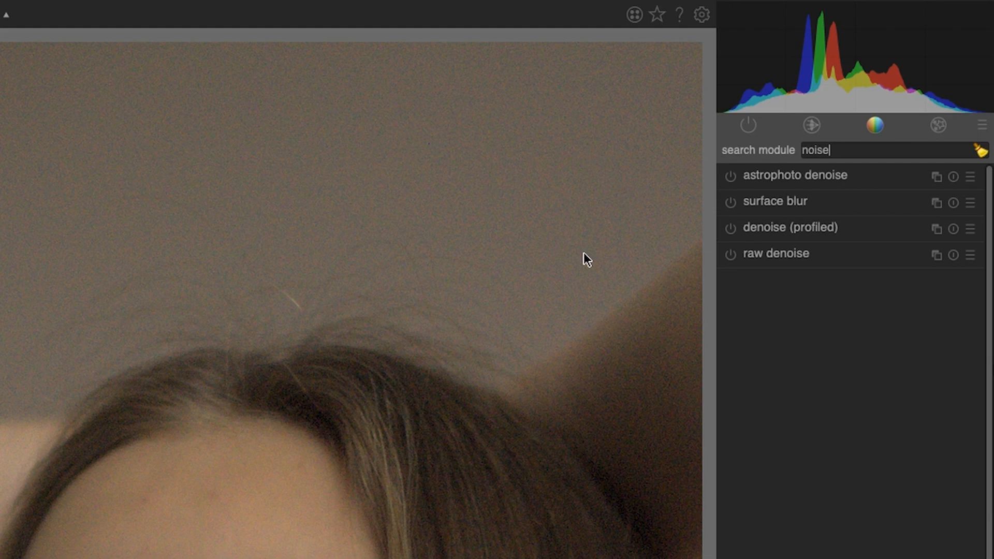
{"action": "left_click_drag", "start_coordinate": [333, 493], "coordinate": [331, 356]}
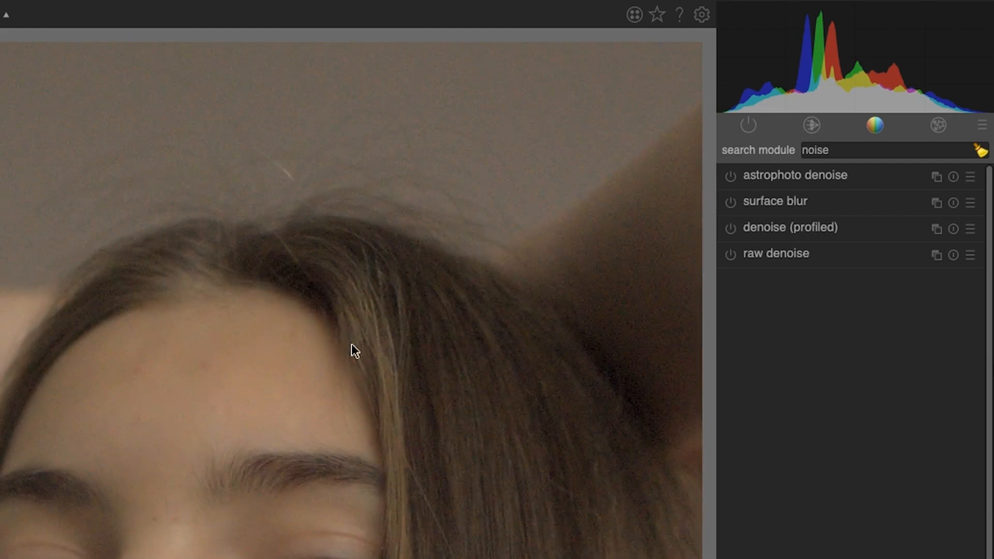
{"action": "left_click", "coordinate": [731, 228]}
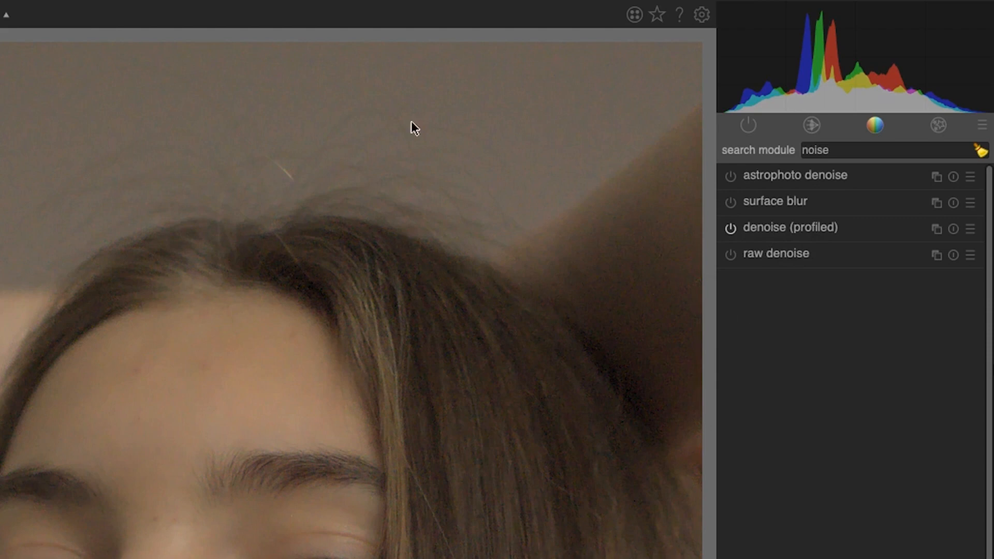
{"action": "left_click_drag", "start_coordinate": [473, 333], "coordinate": [328, 362]}
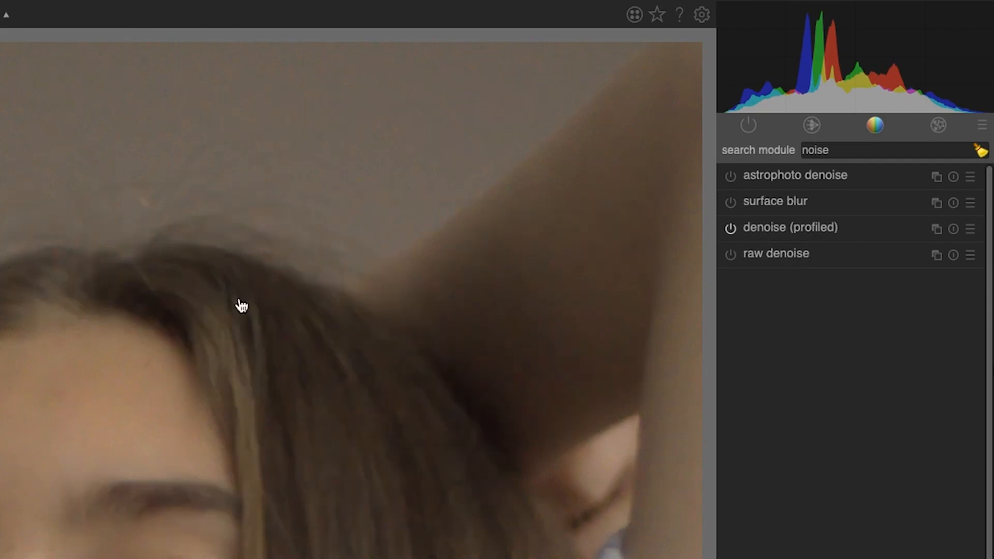
{"action": "left_click_drag", "start_coordinate": [225, 300], "coordinate": [352, 346]}
{"action": "left_click", "coordinate": [730, 228]}
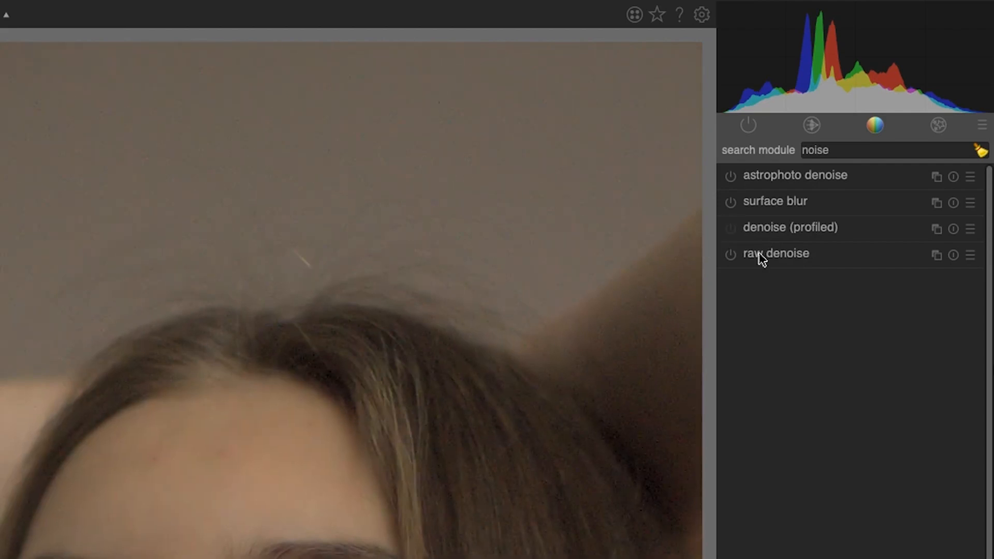
Step: Enable the raw denoise module and pan across the face to inspect the noise
{"action": "left_click", "coordinate": [730, 254]}
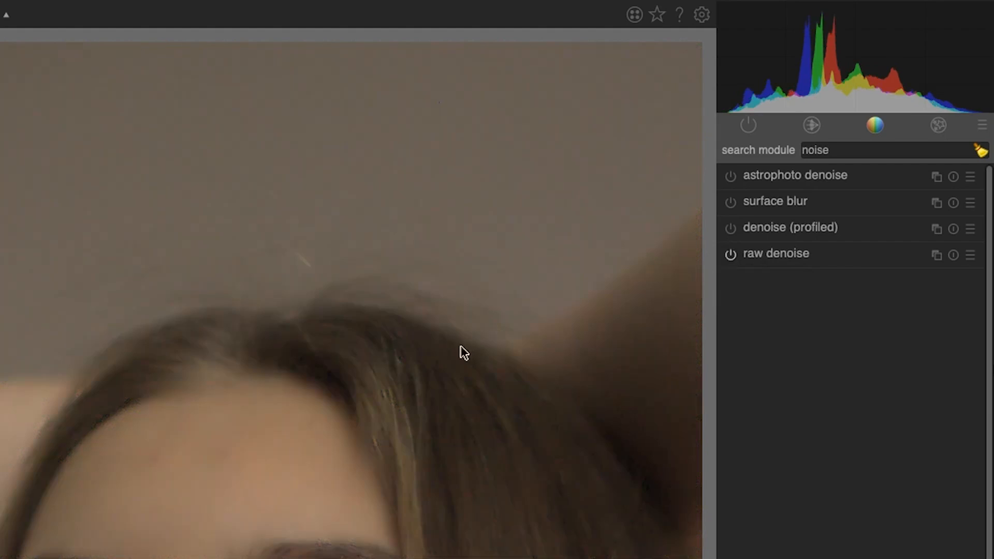
{"action": "left_click_drag", "start_coordinate": [411, 428], "coordinate": [368, 322]}
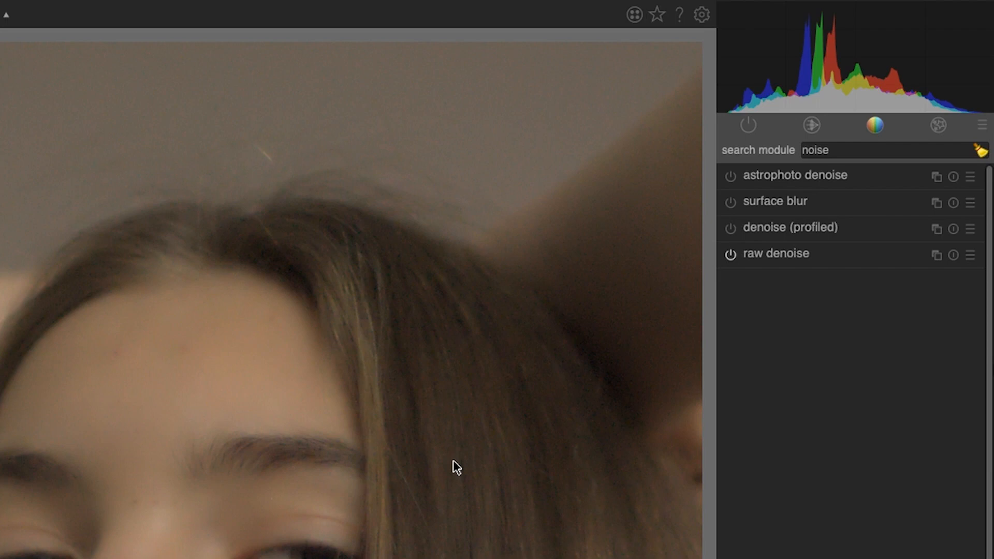
{"action": "left_click_drag", "start_coordinate": [370, 503], "coordinate": [370, 468]}
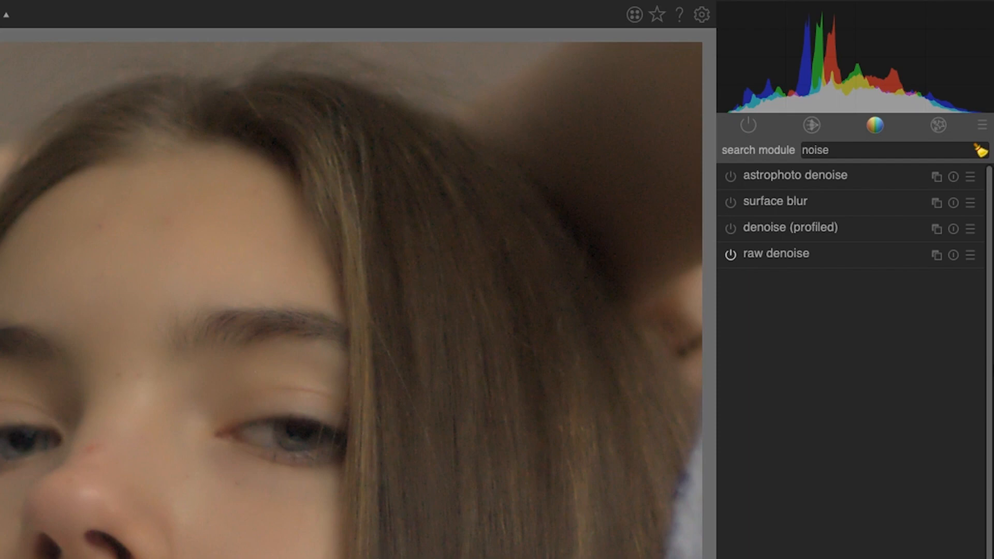
{"action": "left_click_drag", "start_coordinate": [347, 351], "coordinate": [333, 558]}
Step: Expand raw denoise and pull the curve's middle point down toward noisy
{"action": "mouse_move", "coordinate": [785, 231]}
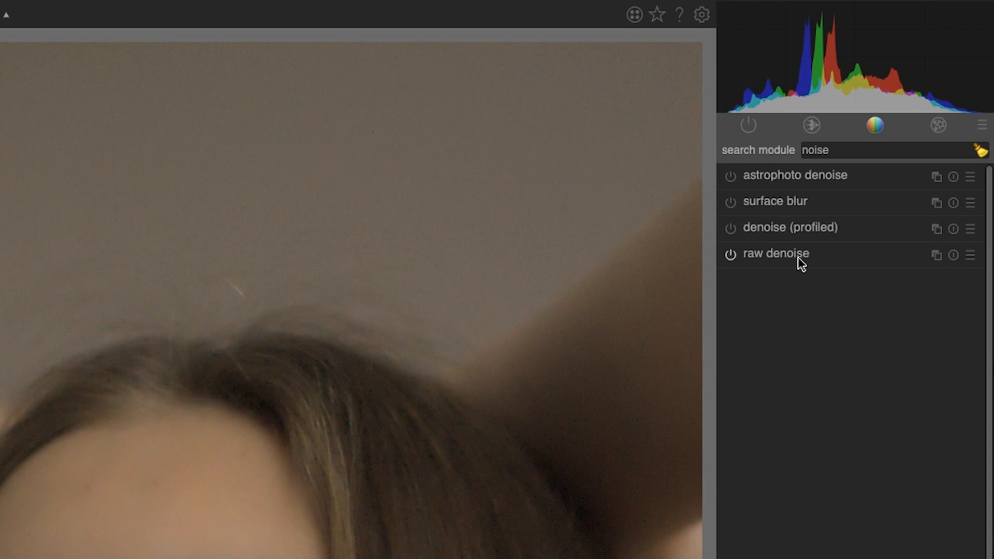
{"action": "left_click", "coordinate": [800, 261]}
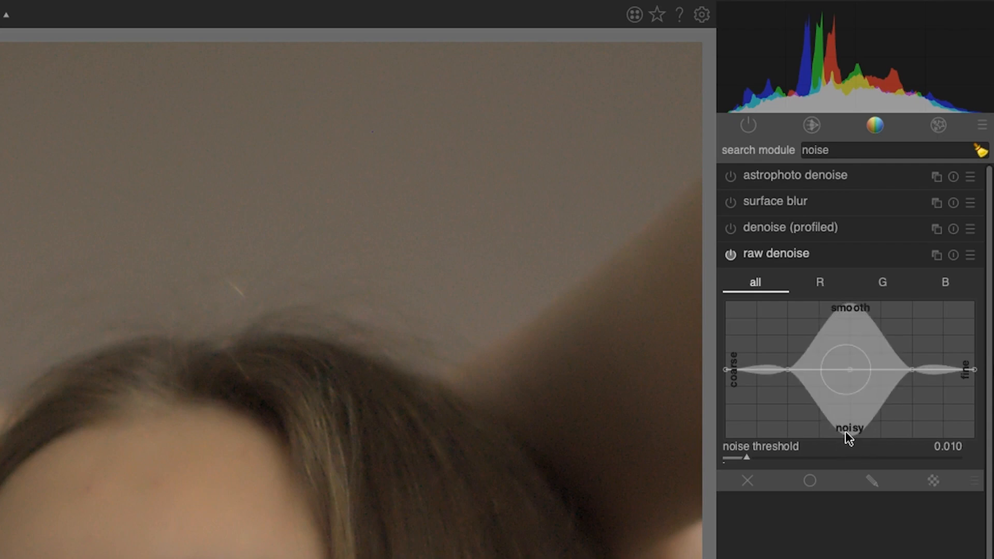
{"action": "left_click_drag", "start_coordinate": [850, 371], "coordinate": [849, 386]}
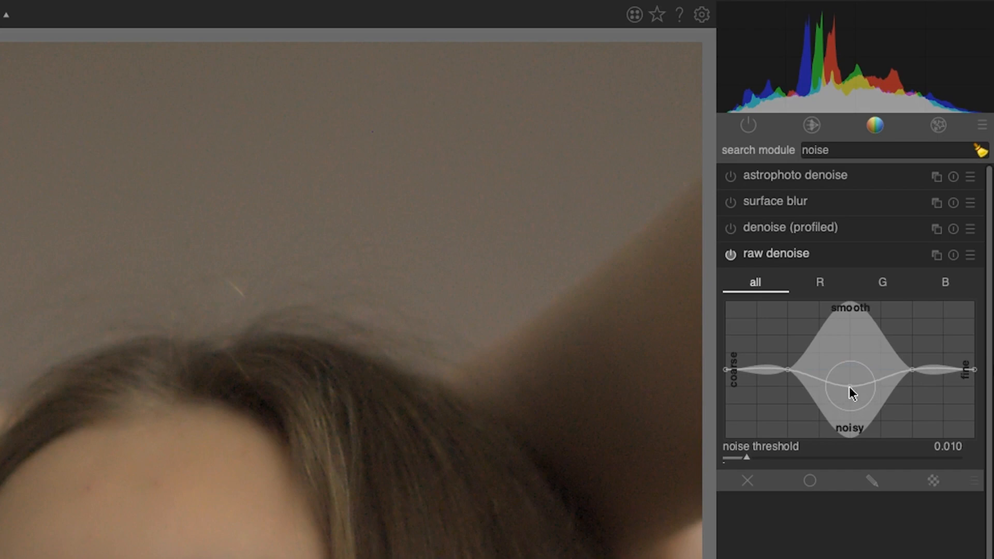
Step: Toggle raw denoise off and on to compare, then collapse the module
{"action": "left_click", "coordinate": [730, 255]}
{"action": "left_click", "coordinate": [731, 254]}
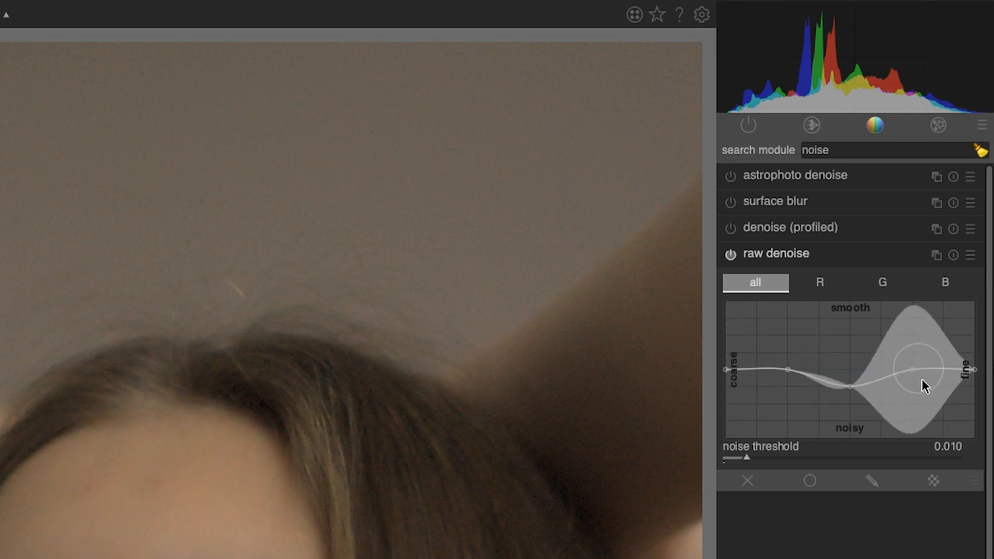
{"action": "left_click", "coordinate": [844, 256]}
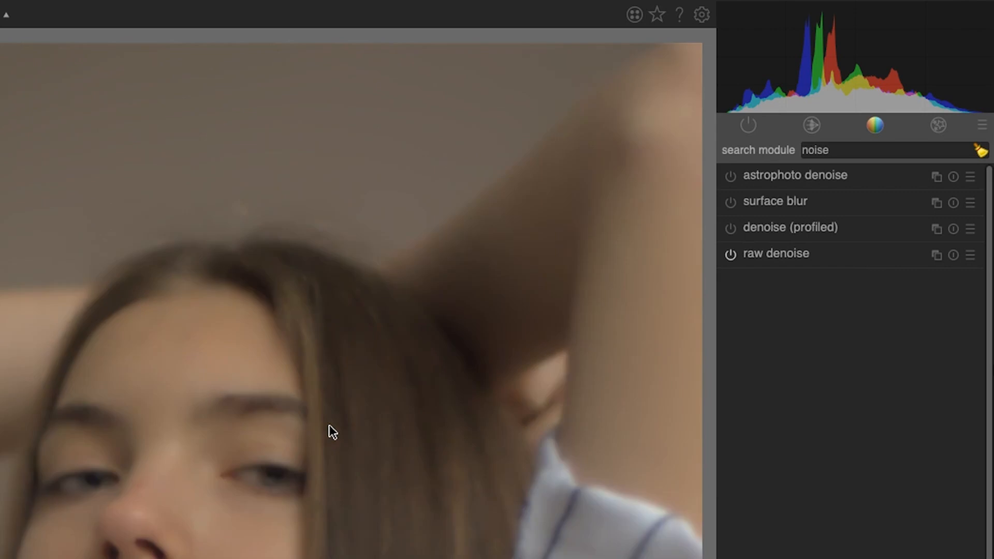
{"action": "scroll", "coordinate": [328, 425], "scroll_direction": "down", "scroll_amount": 3}
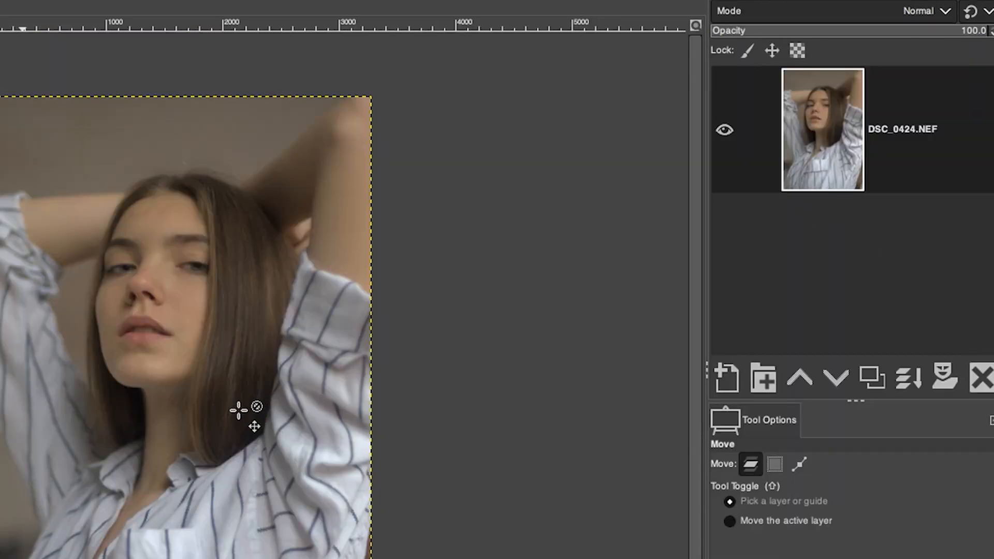
Step: Export the developed raw image as RAW_Under.jpg
{"action": "key", "text": "z"}
{"action": "left_click", "coordinate": [181, 280]}
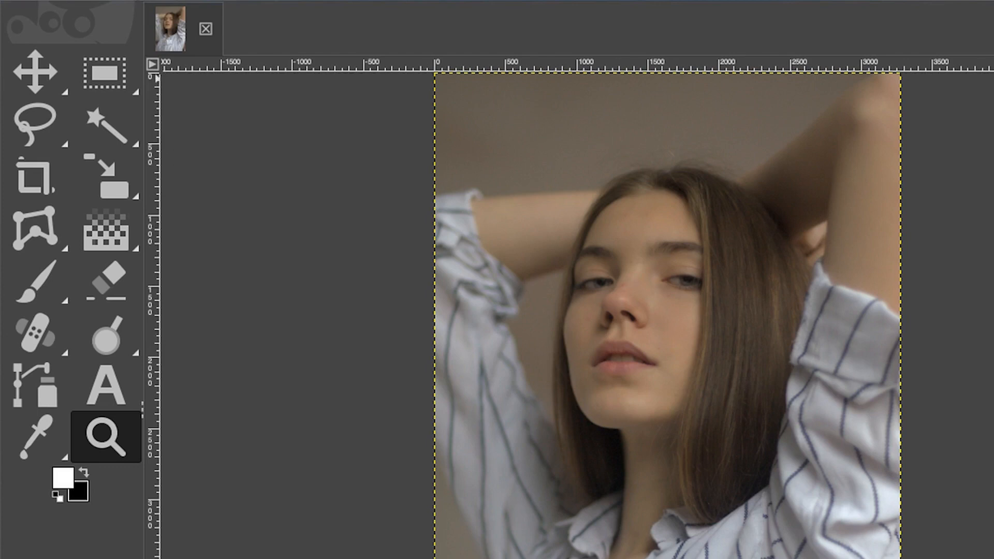
{"action": "left_click", "coordinate": [145, 1]}
{"action": "left_click", "coordinate": [206, 237]}
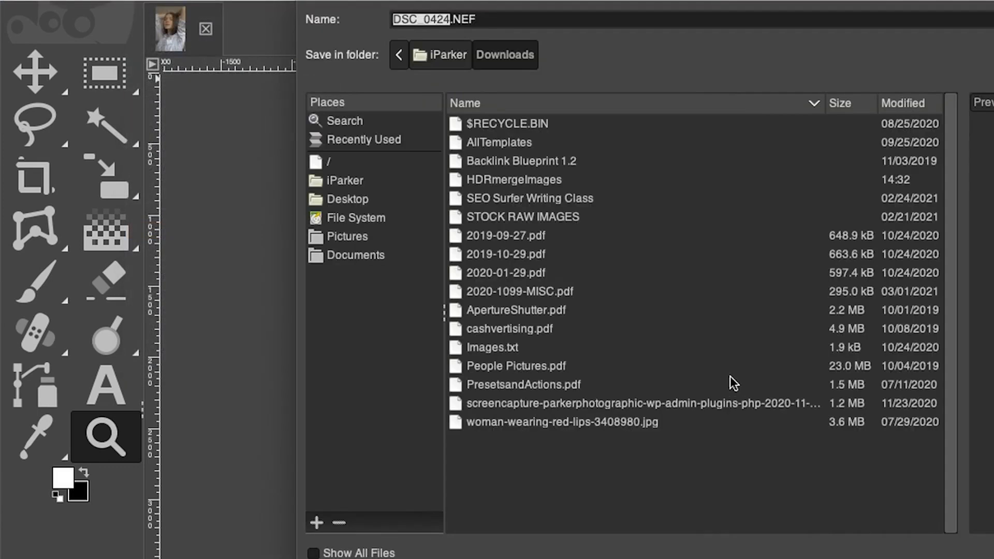
{"action": "type", "text": "RAW"}
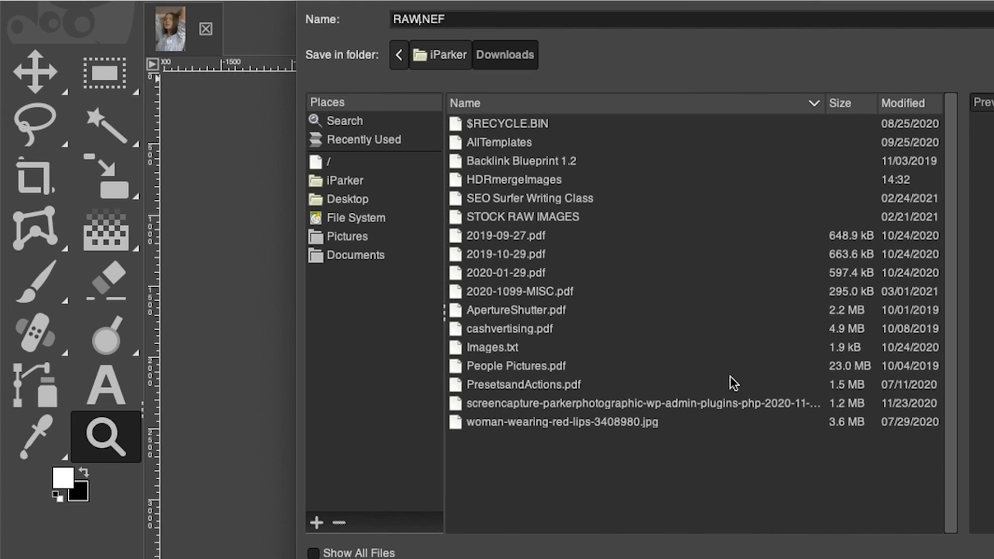
{"action": "type", "text": "_Under"}
{"action": "key", "text": "Delete"}
{"action": "key", "text": "Delete"}
{"action": "key", "text": "Delete"}
{"action": "type", "text": "jpg"}
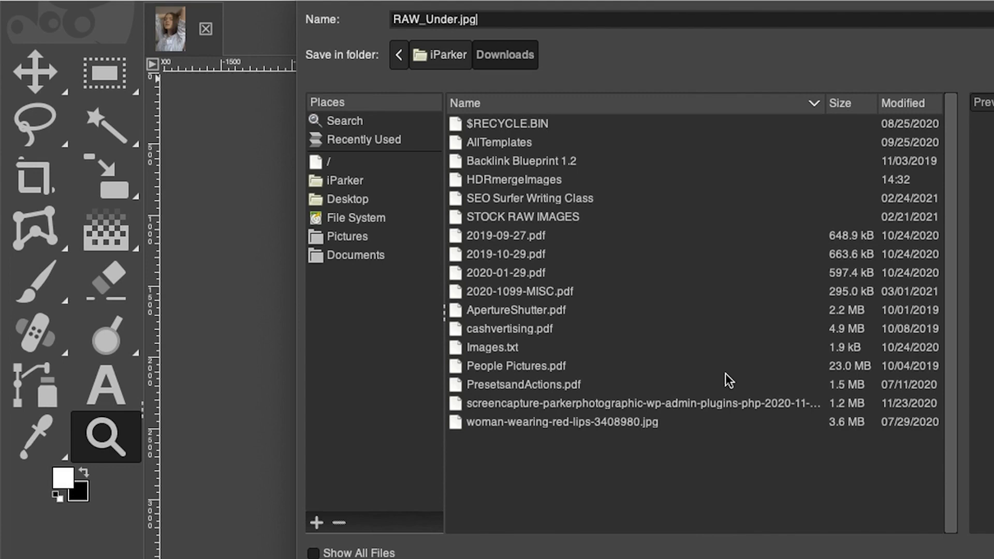
{"action": "key", "text": "Return"}
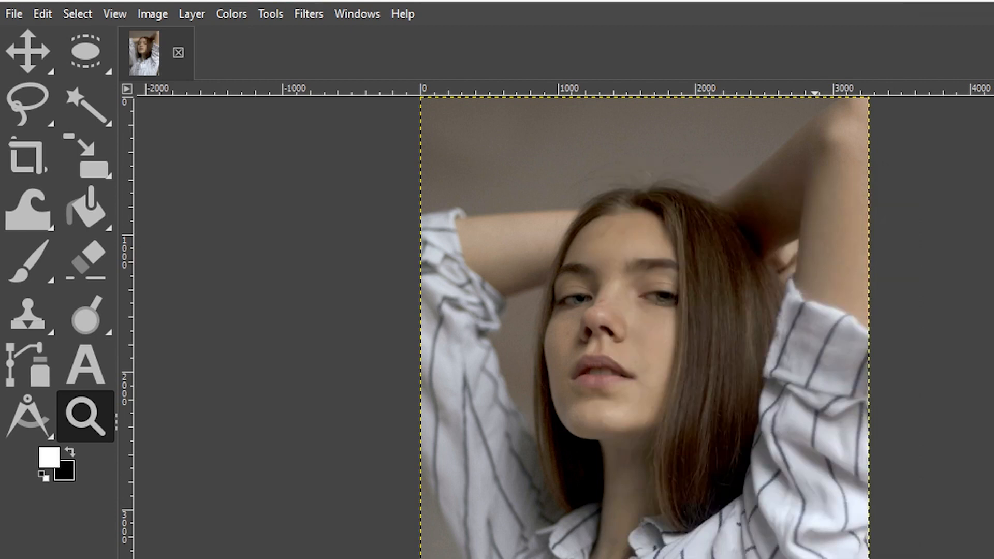
Step: Switch to the retouched GIMP project and drop RAW_Under.jpg in as a new top layer
{"action": "left_click_drag", "start_coordinate": [3, 347], "coordinate": [616, 344]}
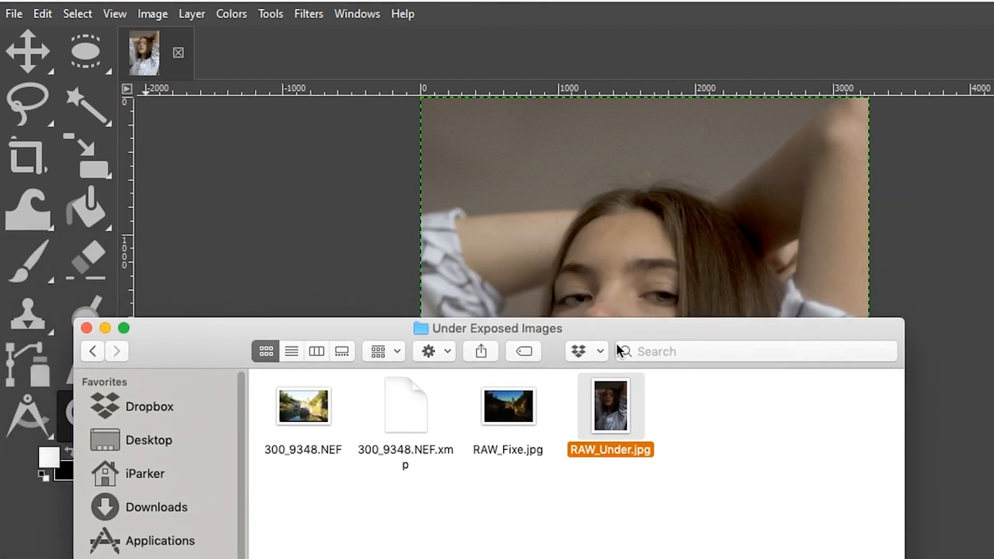
{"action": "left_click_drag", "start_coordinate": [619, 406], "coordinate": [725, 247]}
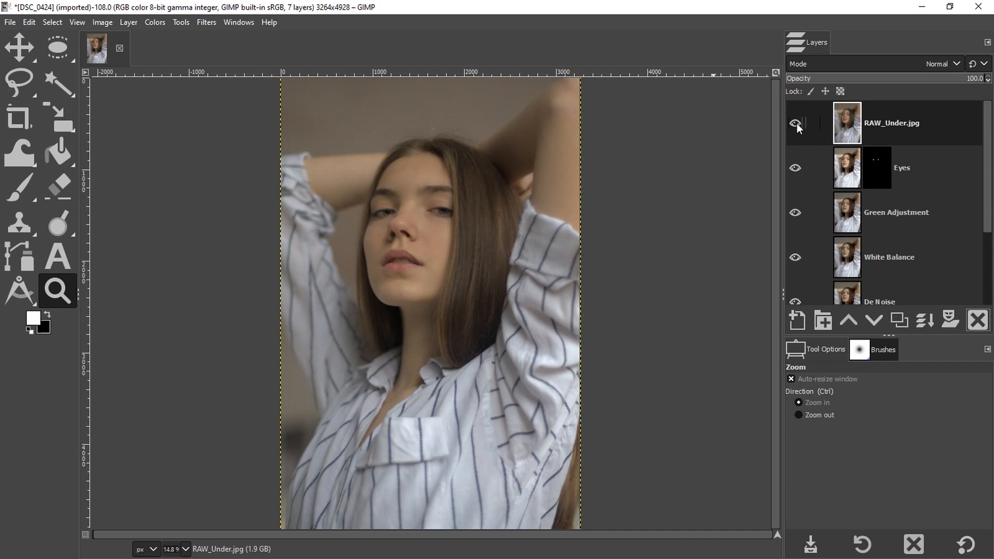
Step: Toggle the RAW_Under.jpg layer's visibility to compare it with the GIMP edit
{"action": "left_click", "coordinate": [796, 124]}
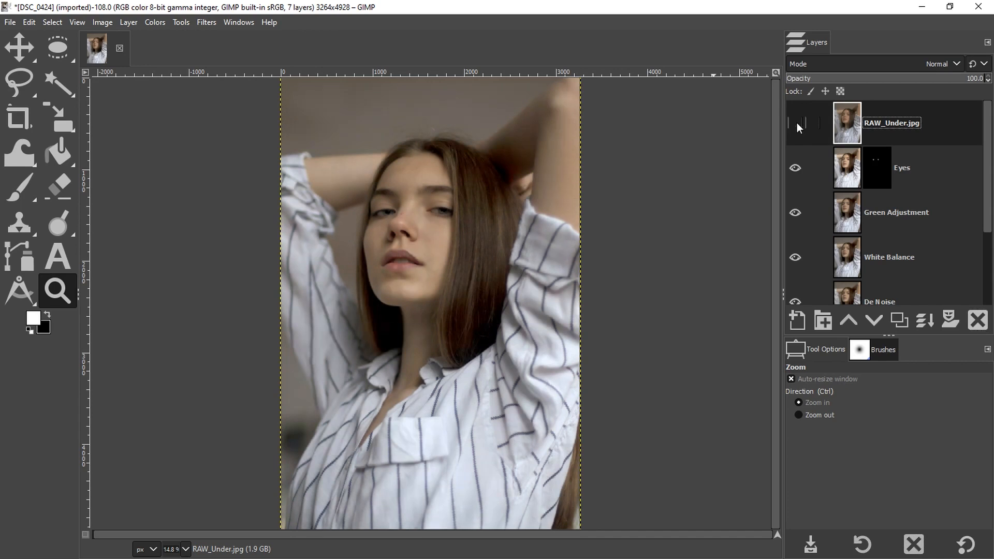
{"action": "left_click", "coordinate": [795, 124]}
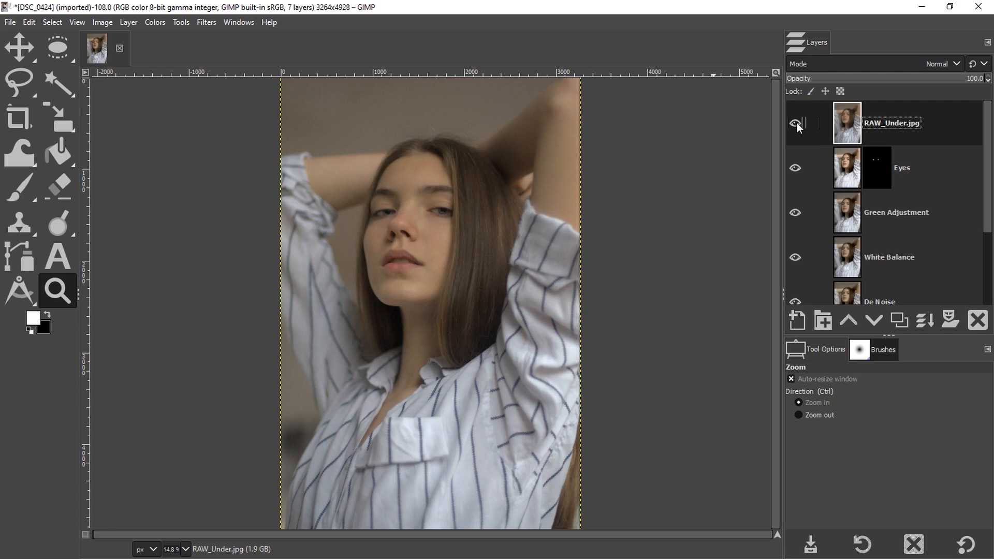
{"action": "left_click", "coordinate": [796, 124]}
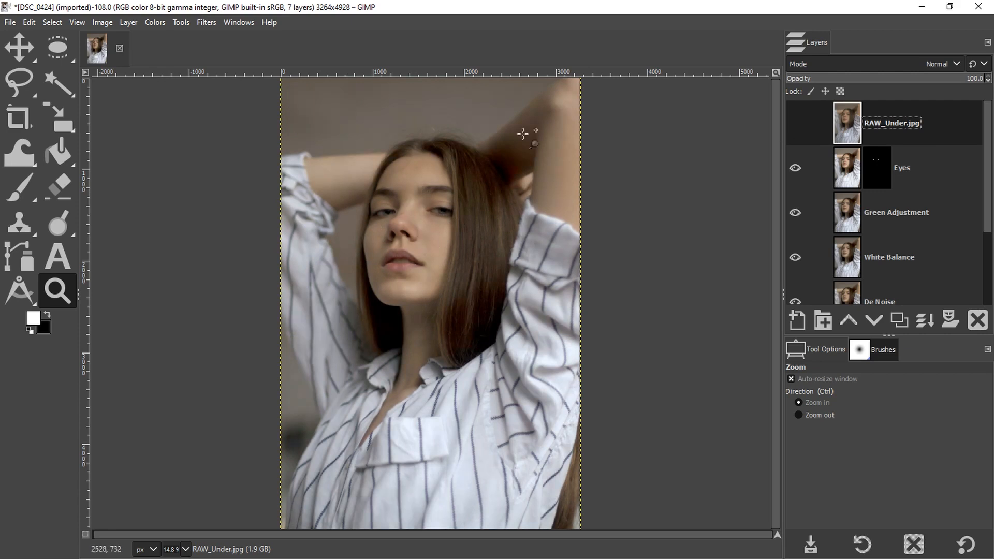
Step: Zoom into the face and toggle RAW_Under.jpg visibility again to compare the detail
{"action": "scroll", "coordinate": [505, 145], "scroll_direction": "up", "scroll_amount": 5}
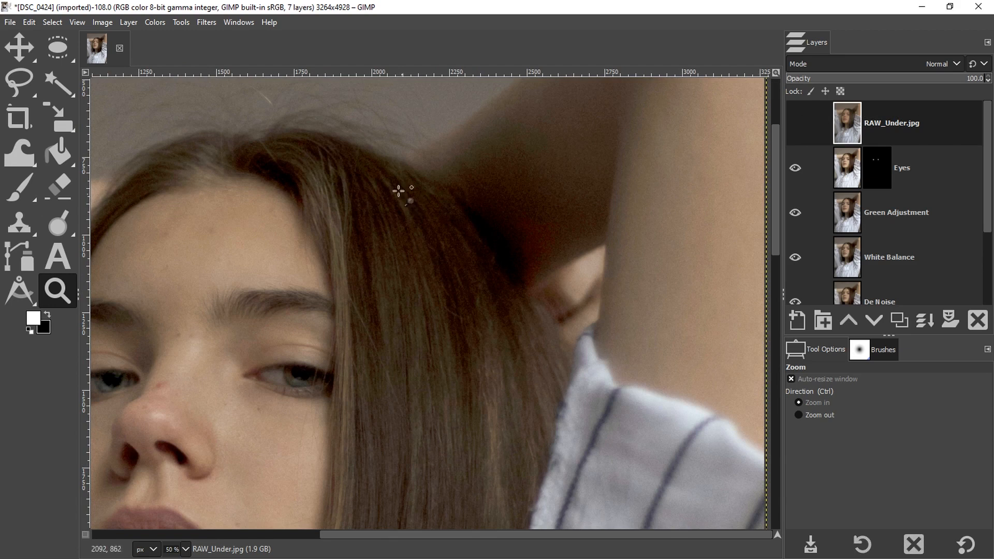
{"action": "left_click", "coordinate": [796, 124]}
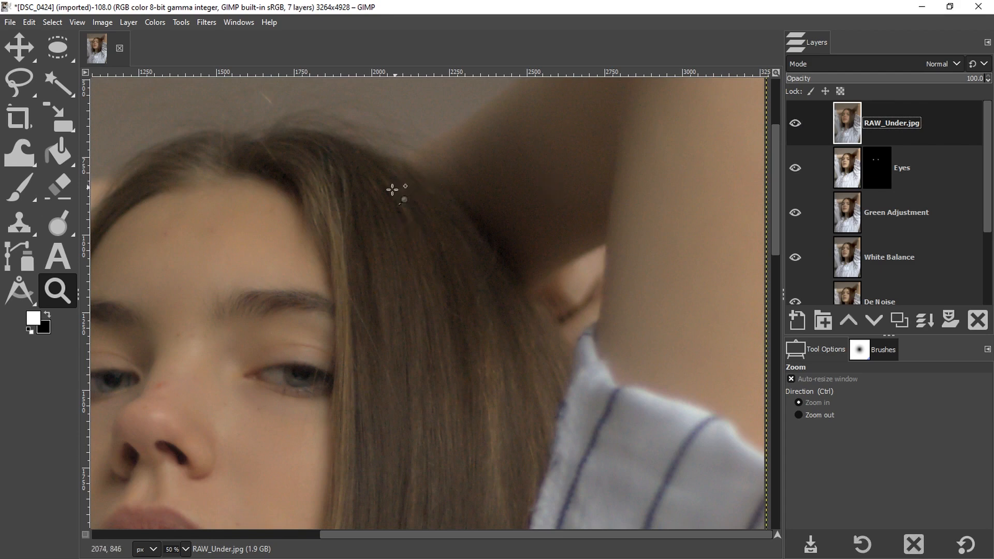
{"action": "left_click", "coordinate": [796, 123]}
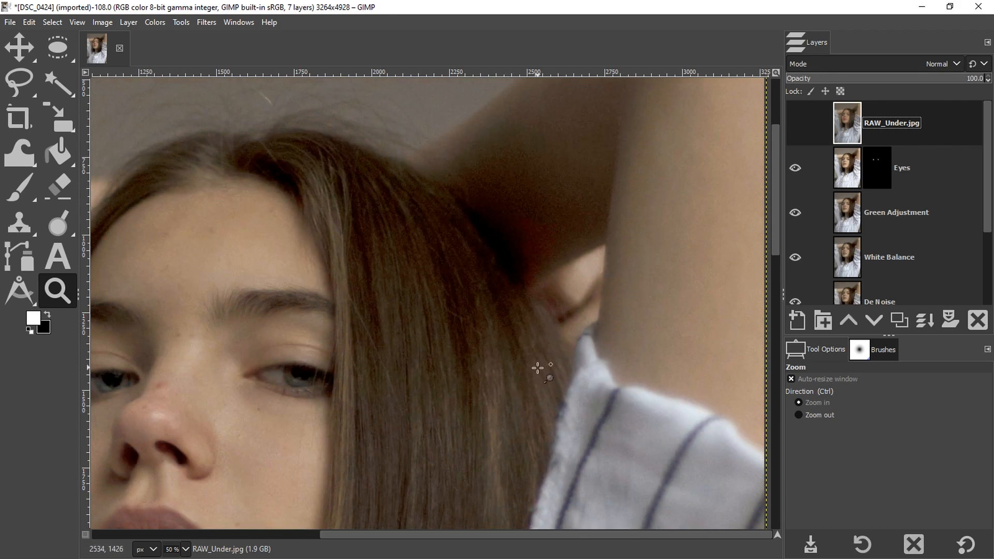
{"action": "left_click", "coordinate": [797, 125]}
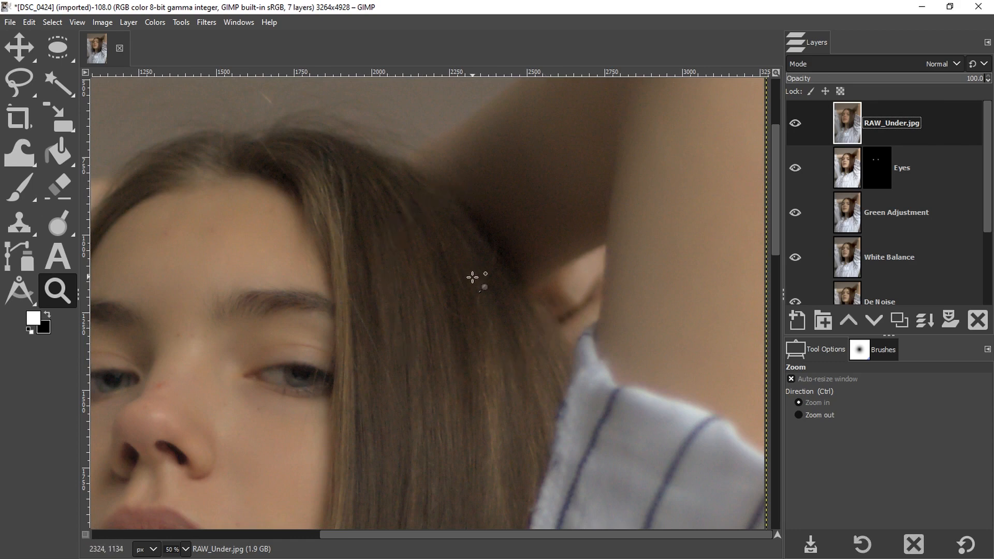
{"action": "left_click", "coordinate": [792, 124]}
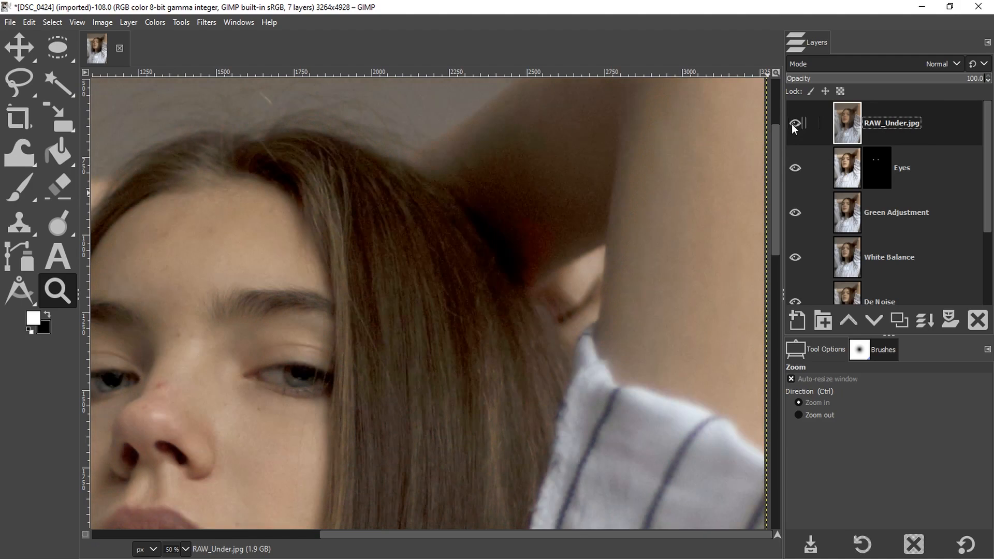
{"action": "left_click", "coordinate": [792, 123]}
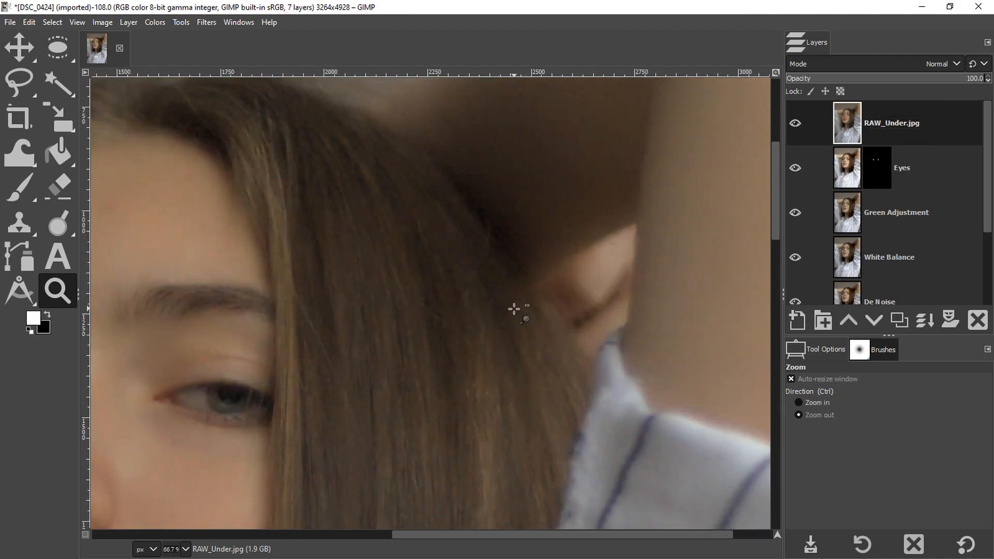
Step: Zoom out to view the whole portrait
{"action": "left_click", "coordinate": [514, 309], "text": "ctrl"}
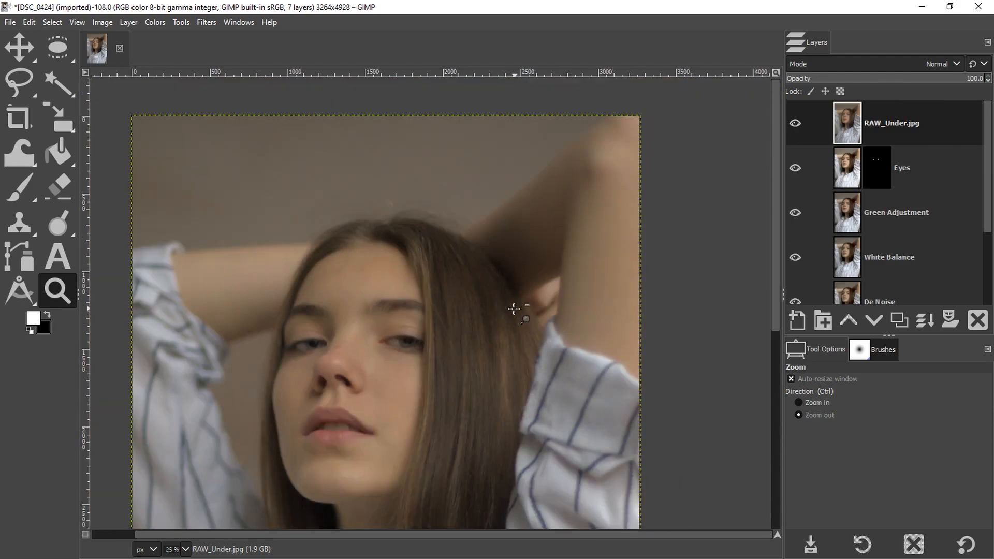
{"action": "left_click", "coordinate": [514, 309], "text": "ctrl"}
{"action": "left_click", "coordinate": [514, 309], "text": "ctrl"}
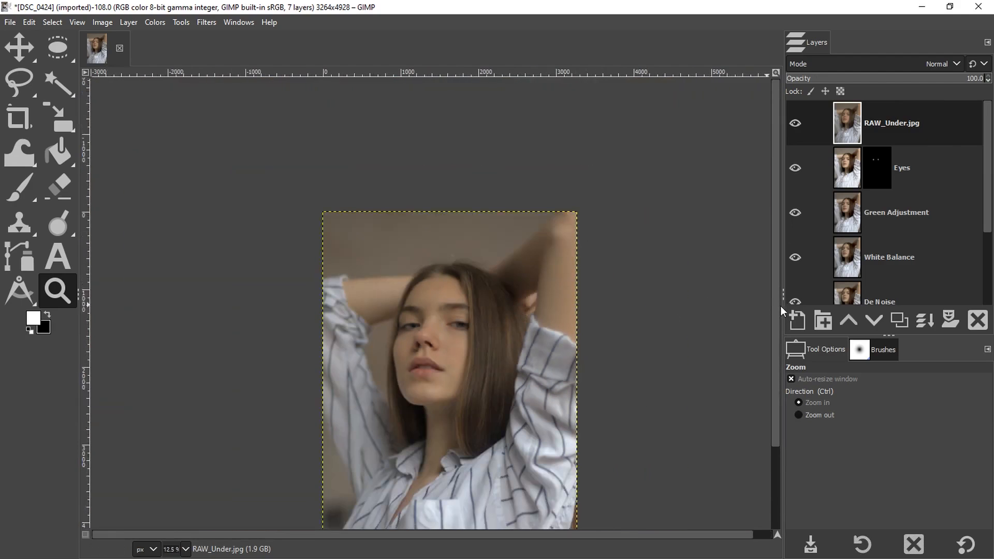
{"action": "scroll", "coordinate": [772, 324], "scroll_direction": "down", "scroll_amount": 1}
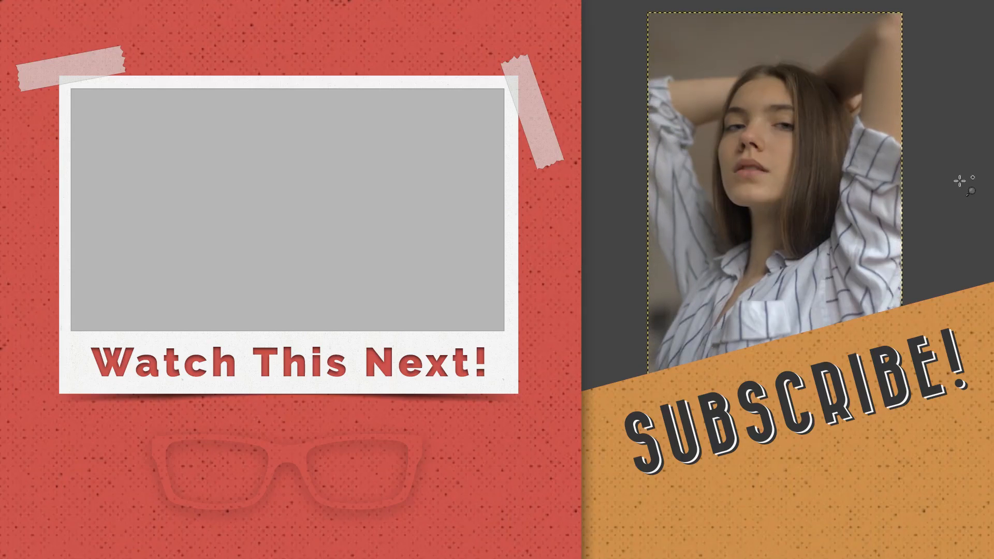